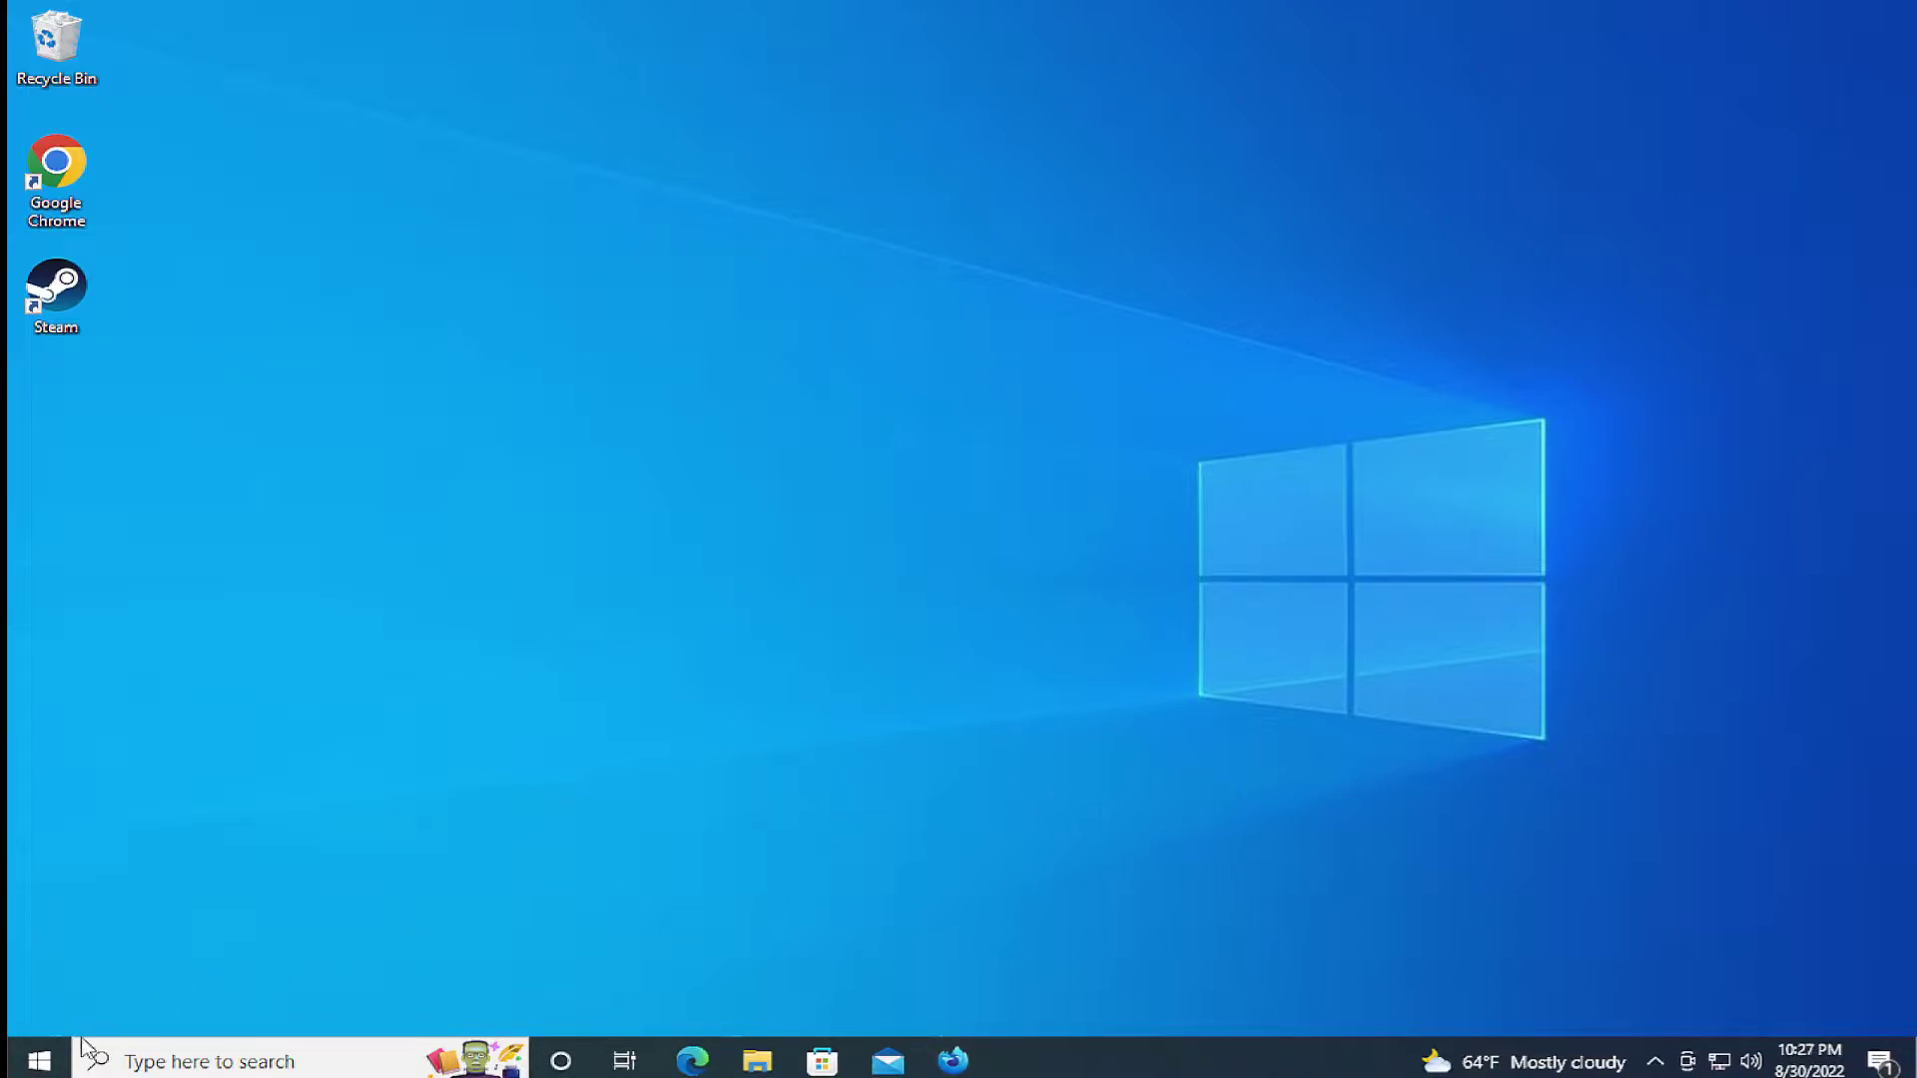
Step: Search the Start menu for %appdata%, clearing the mistyped characters first
click(45, 1062)
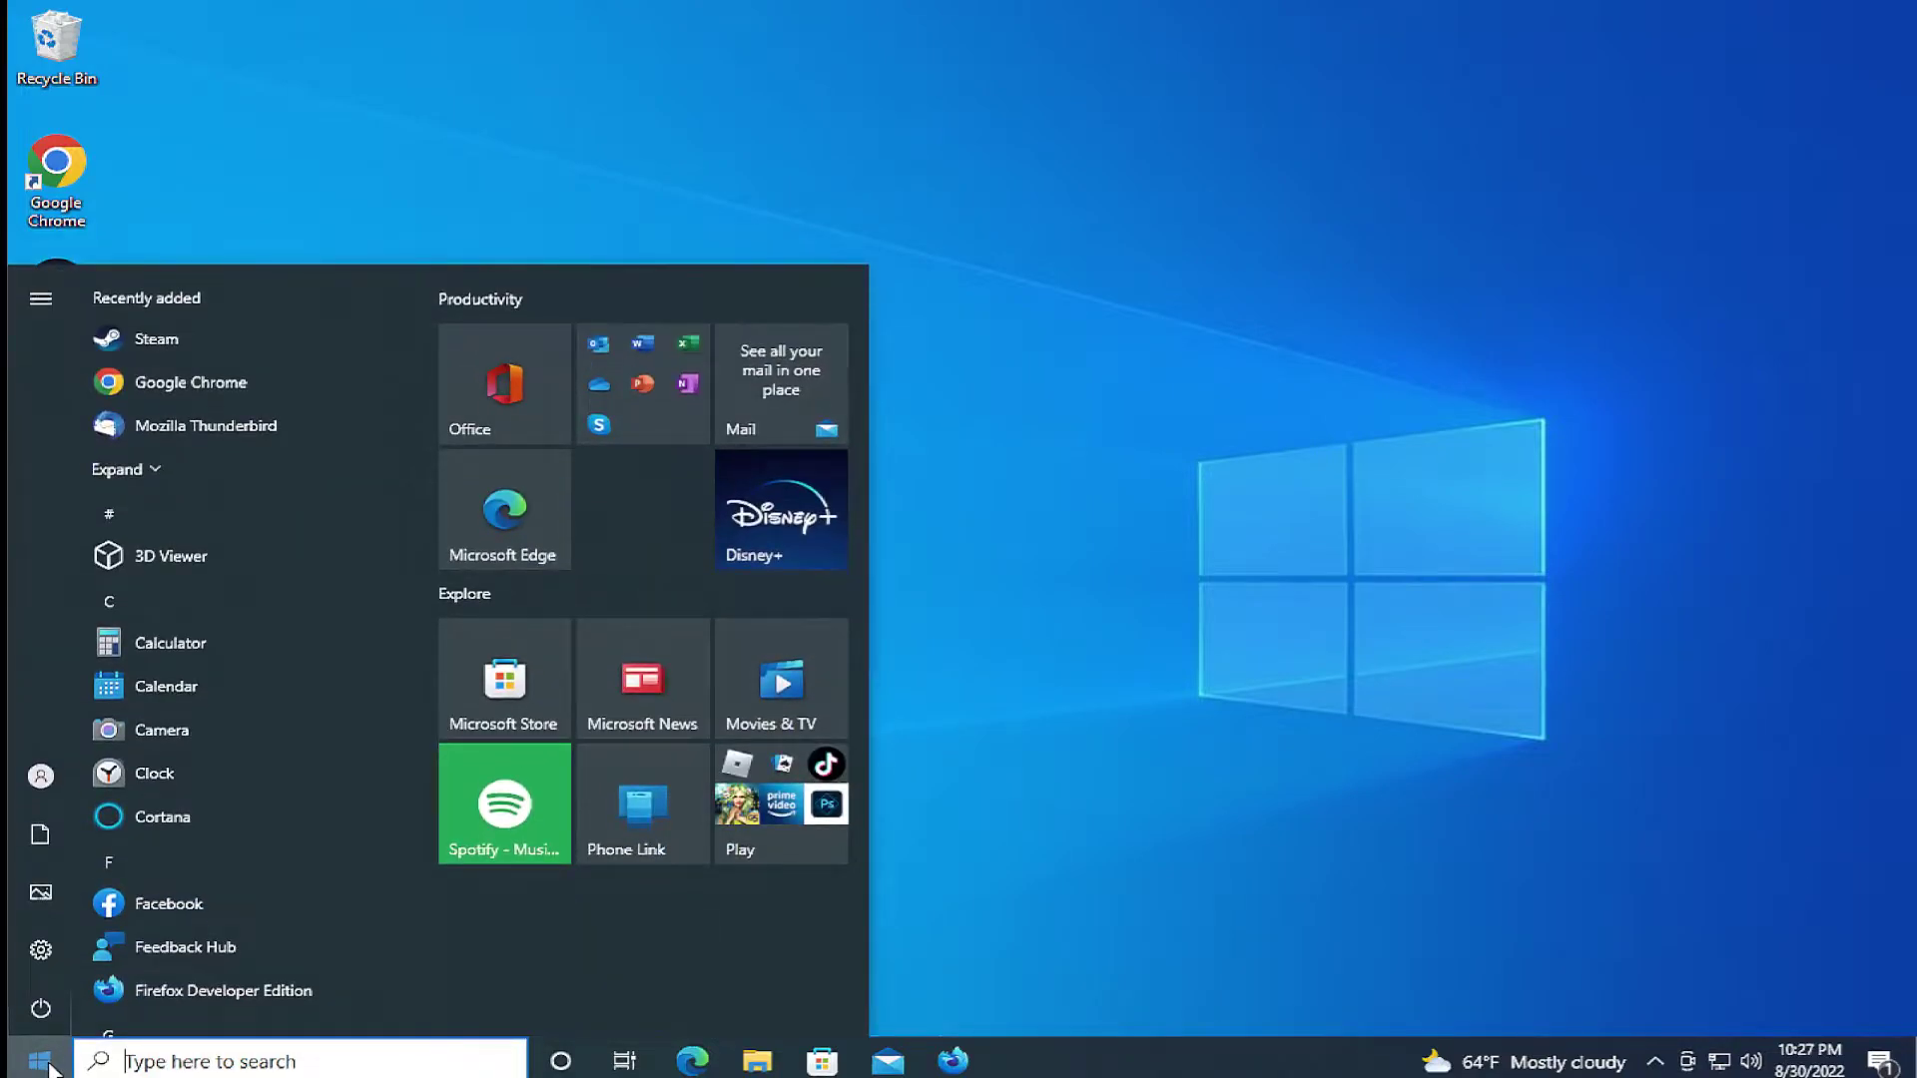
text(5)
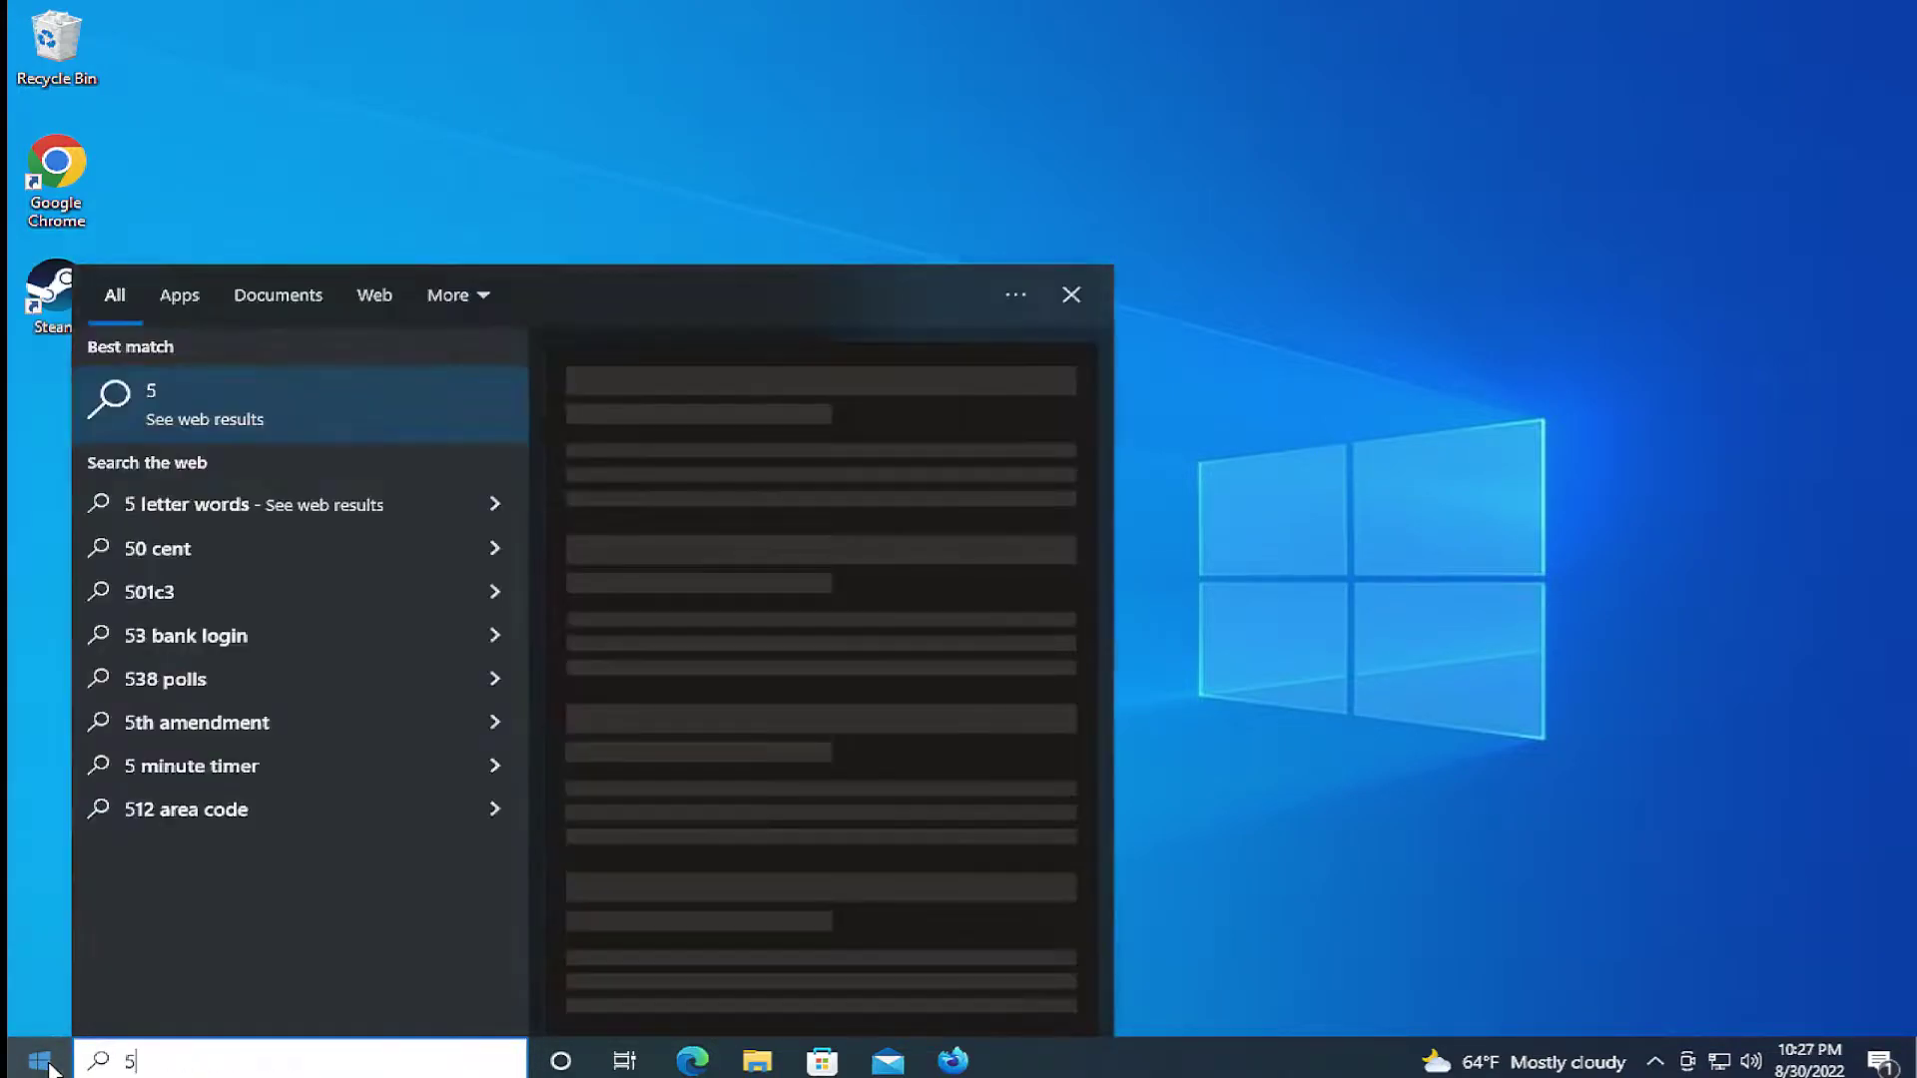
text(t)
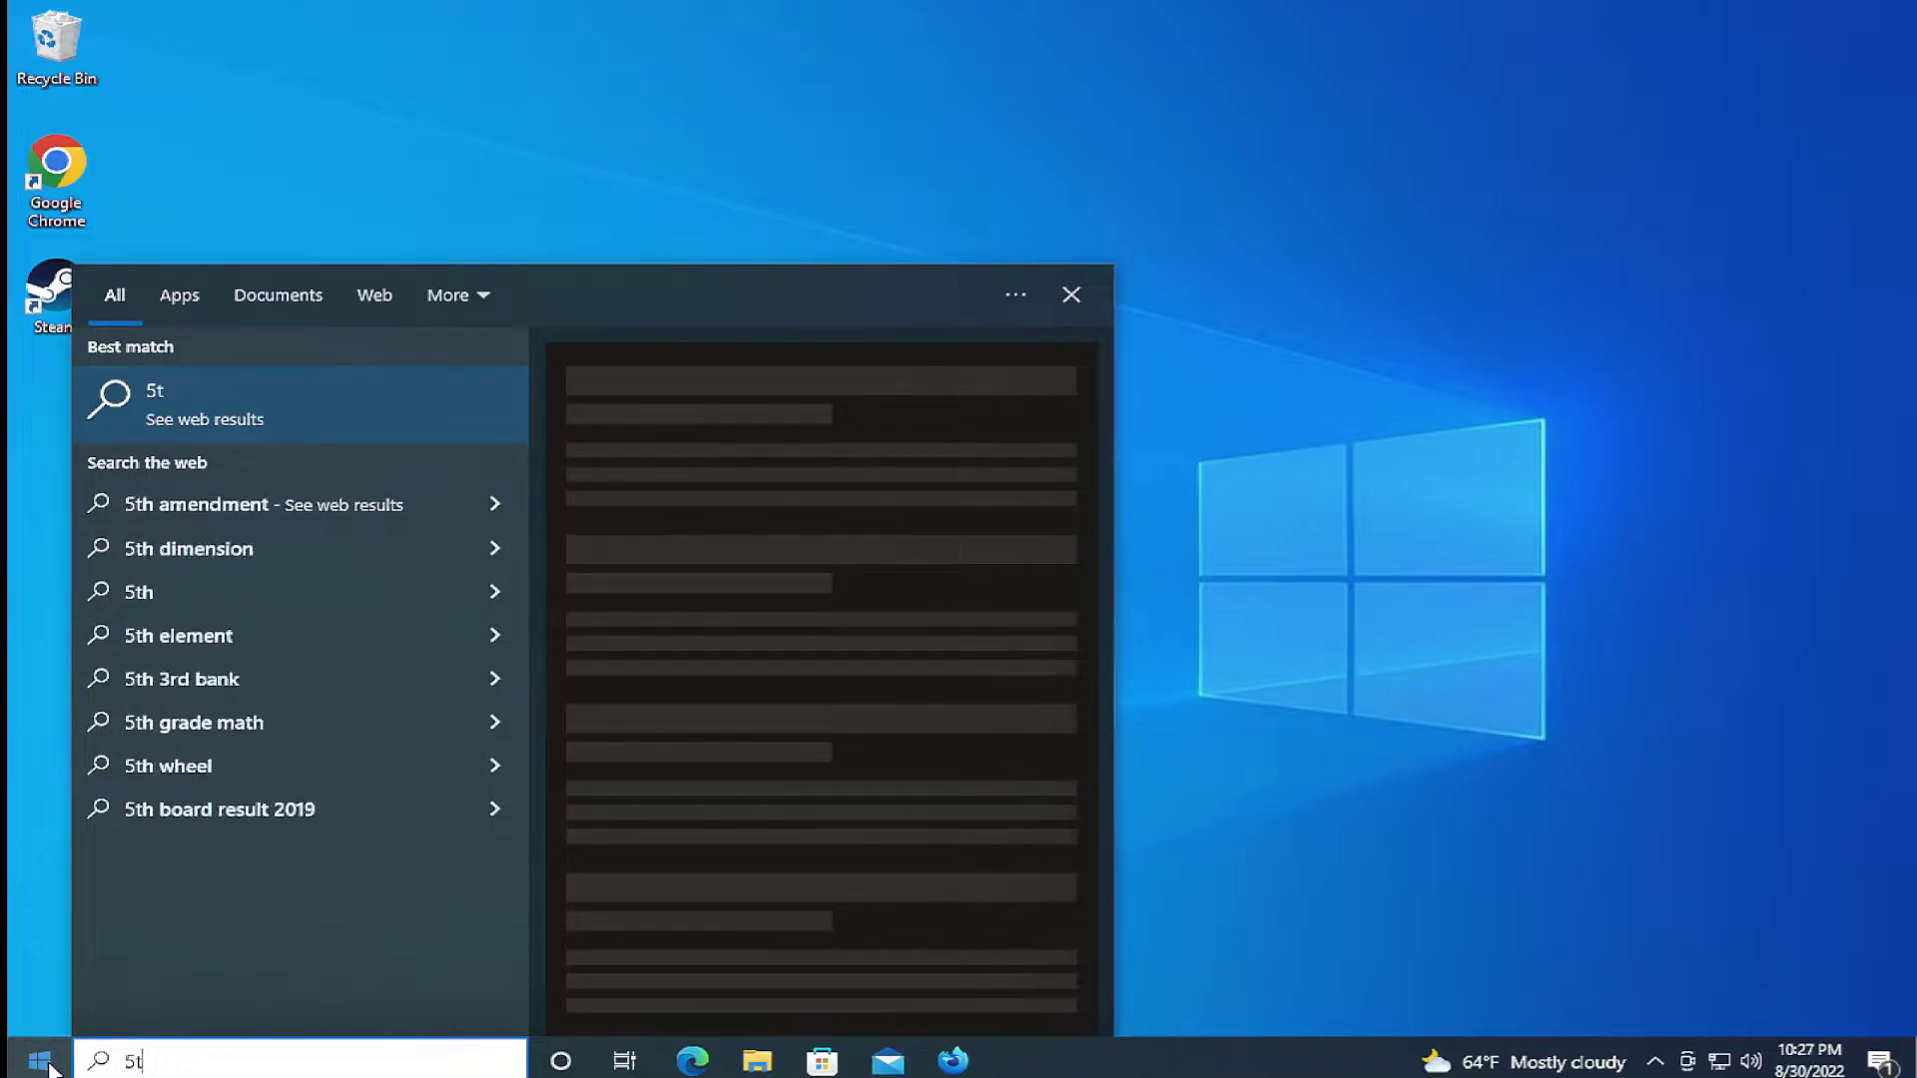
key(BackSpace)
text(adsl)
key(BackSpace)
key(BackSpace)
key(BackSpace)
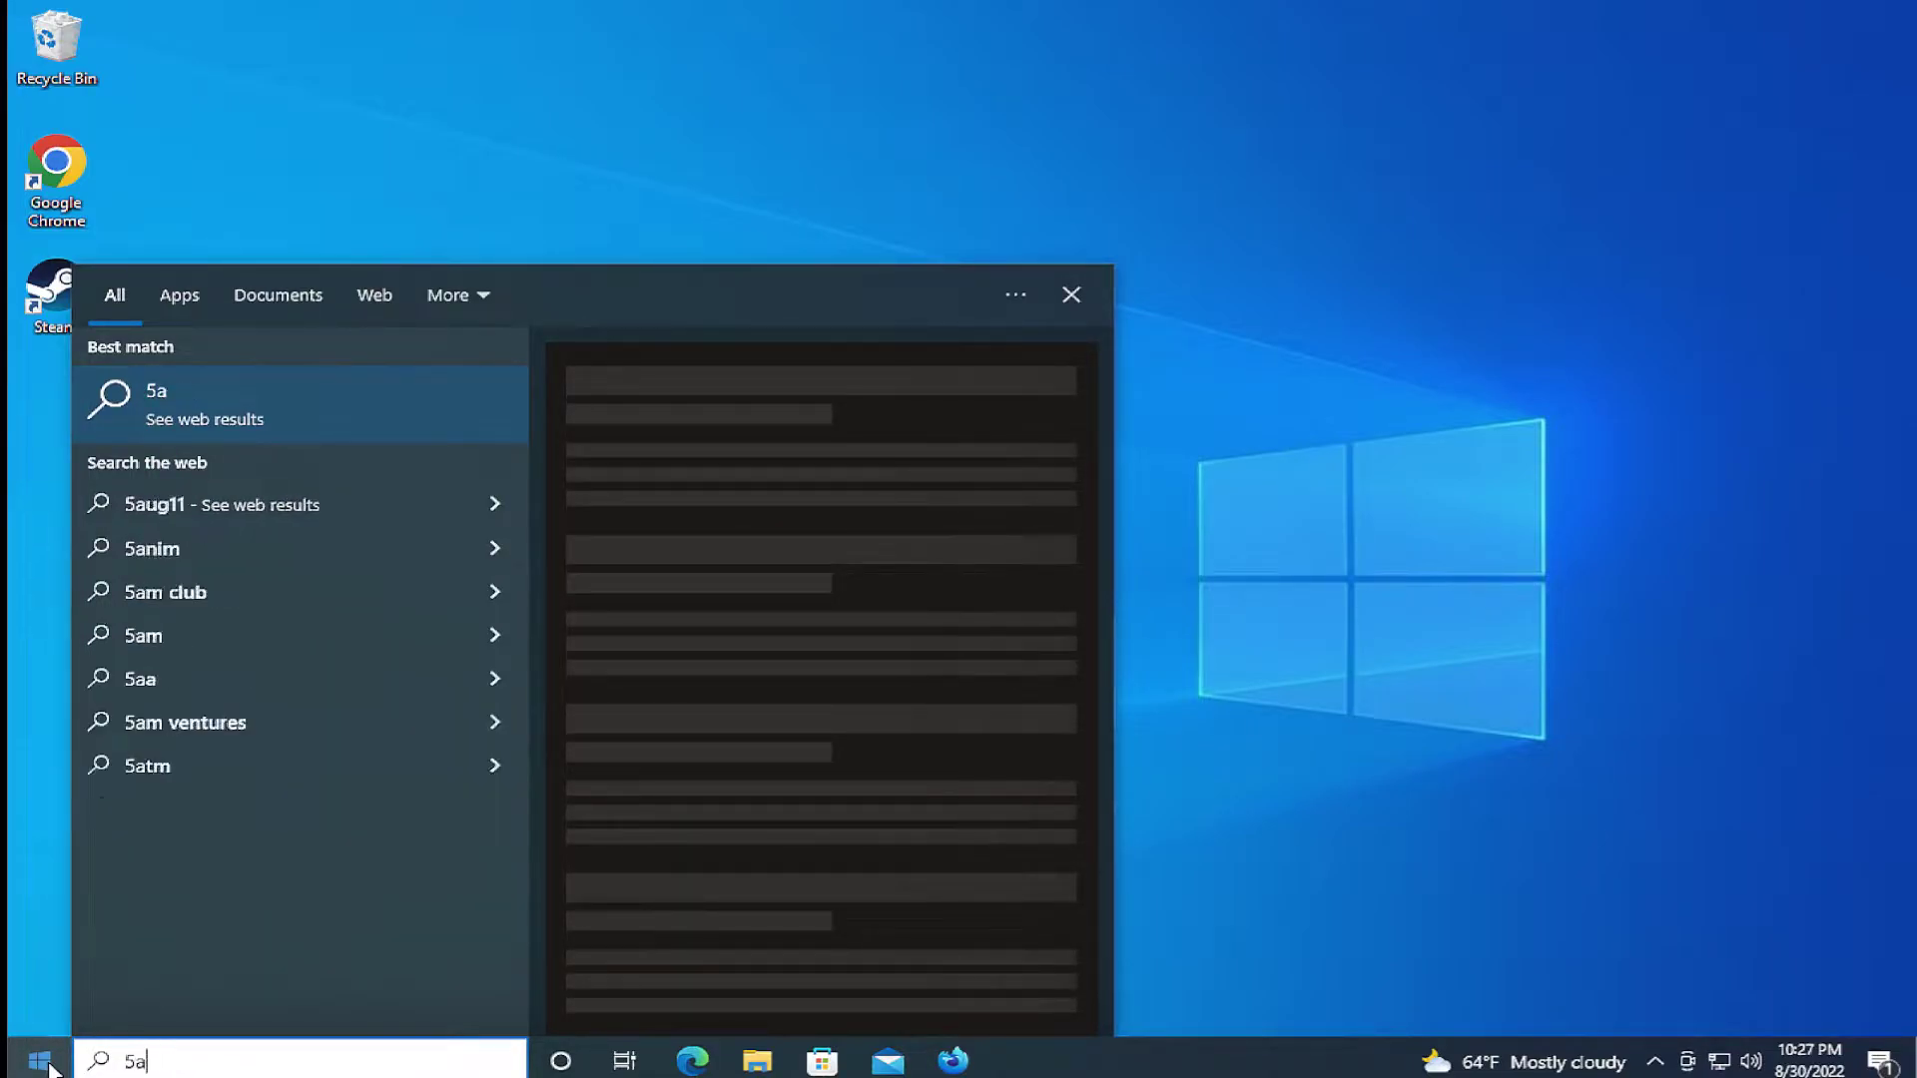
key(BackSpace)
key(BackSpace)
text(%)
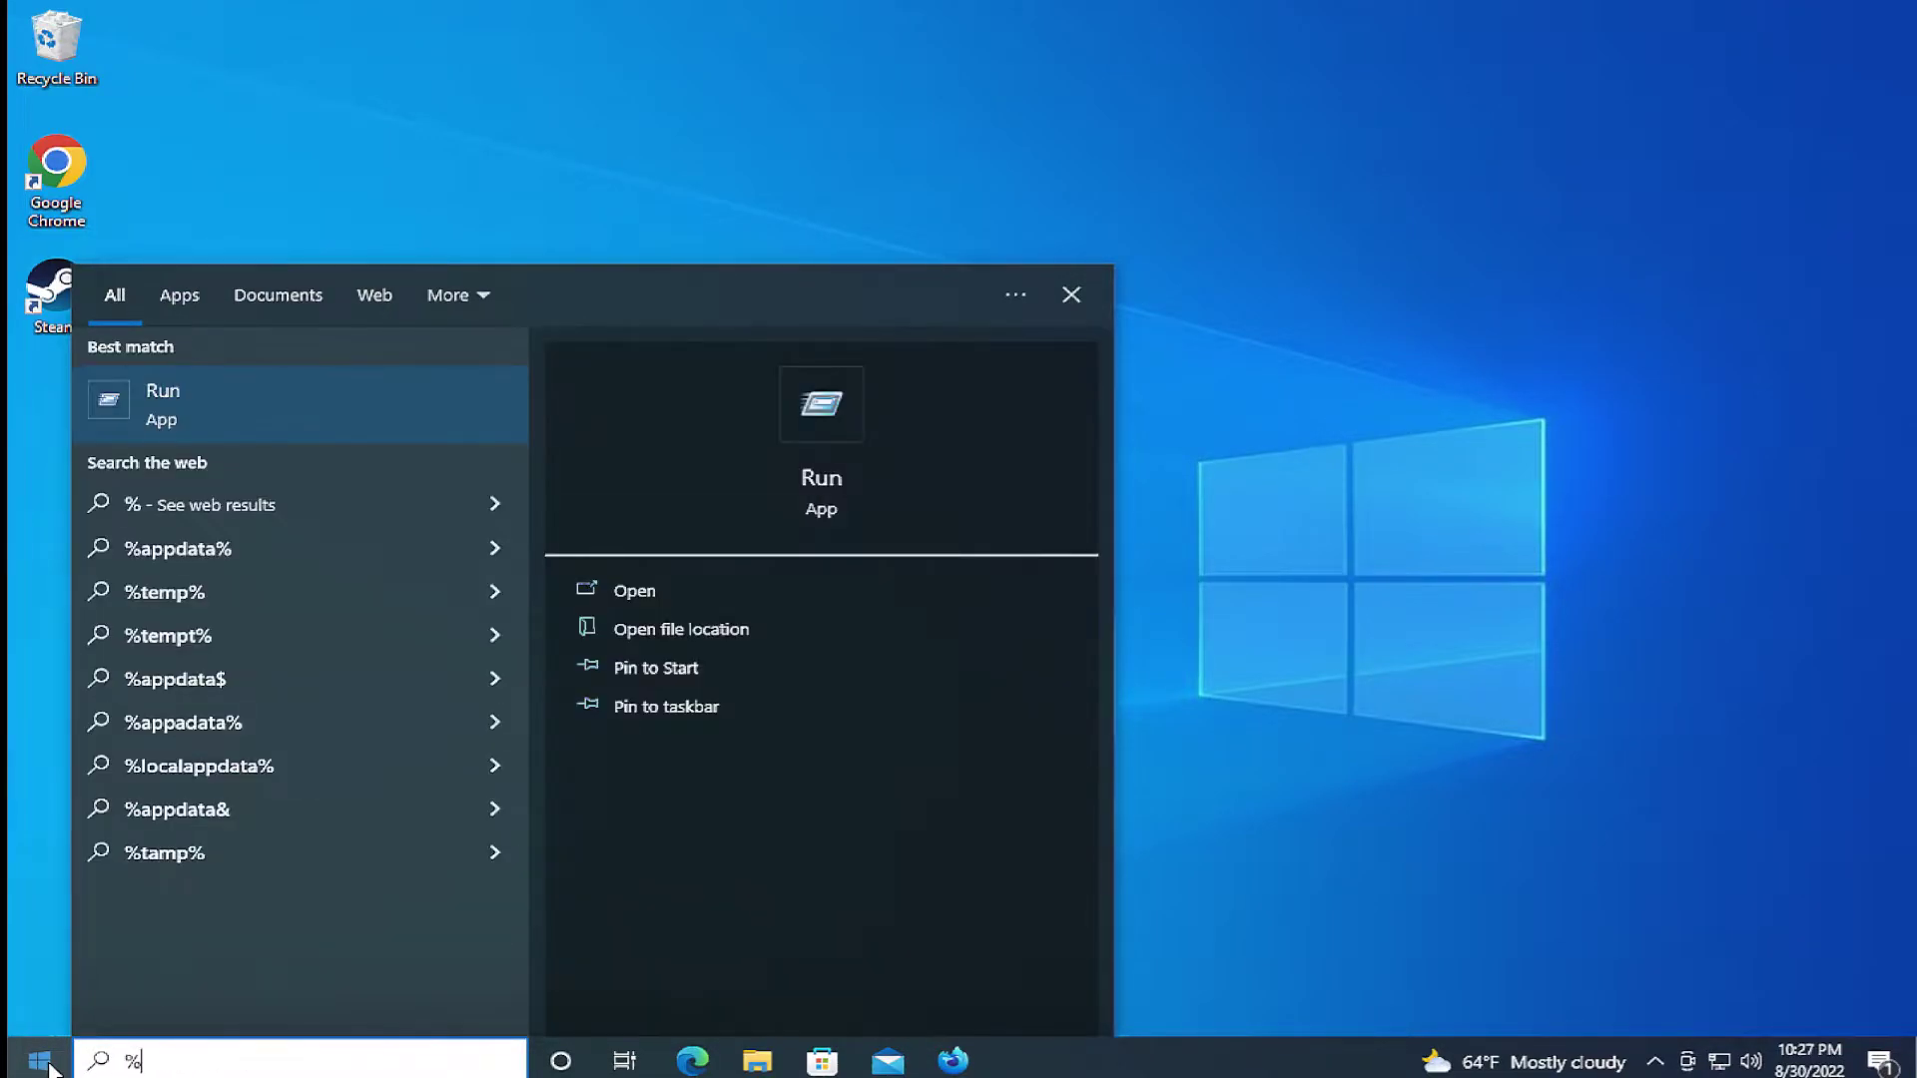
text(ap)
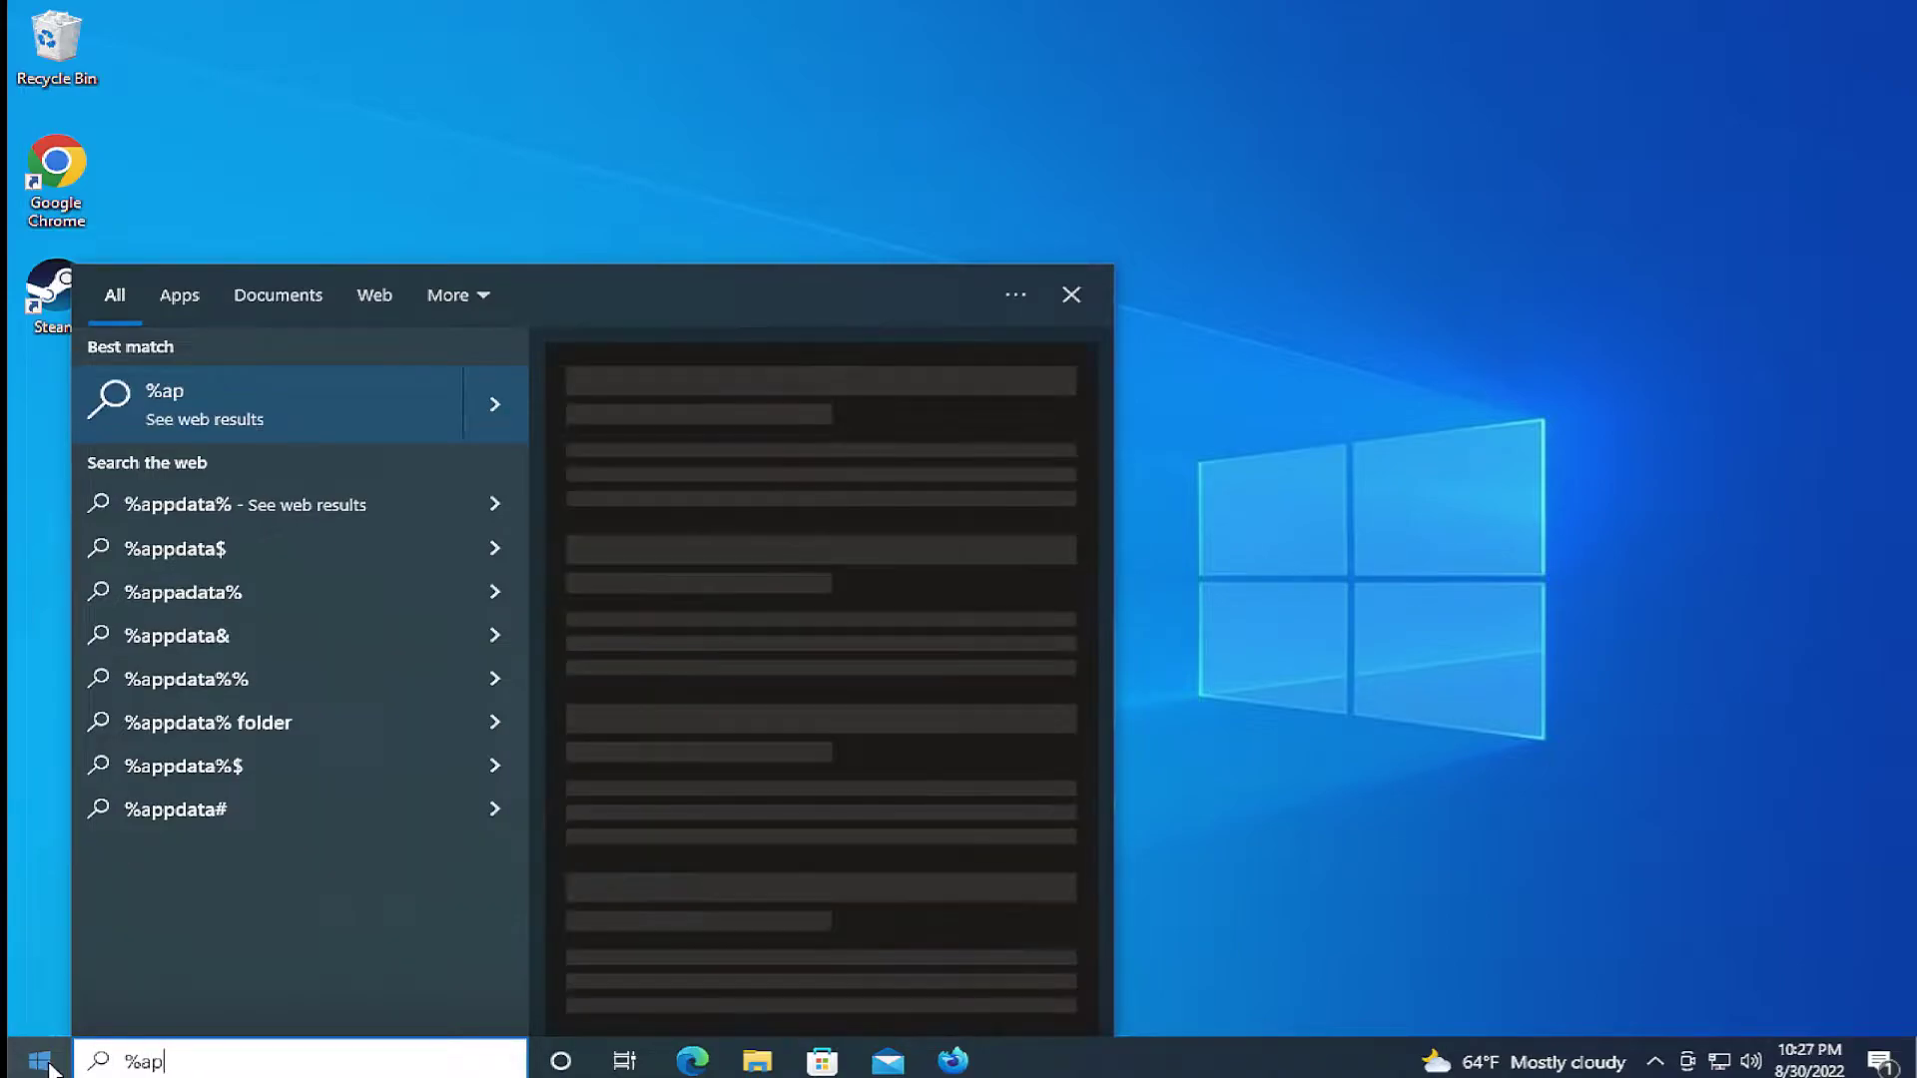
text(pdata)
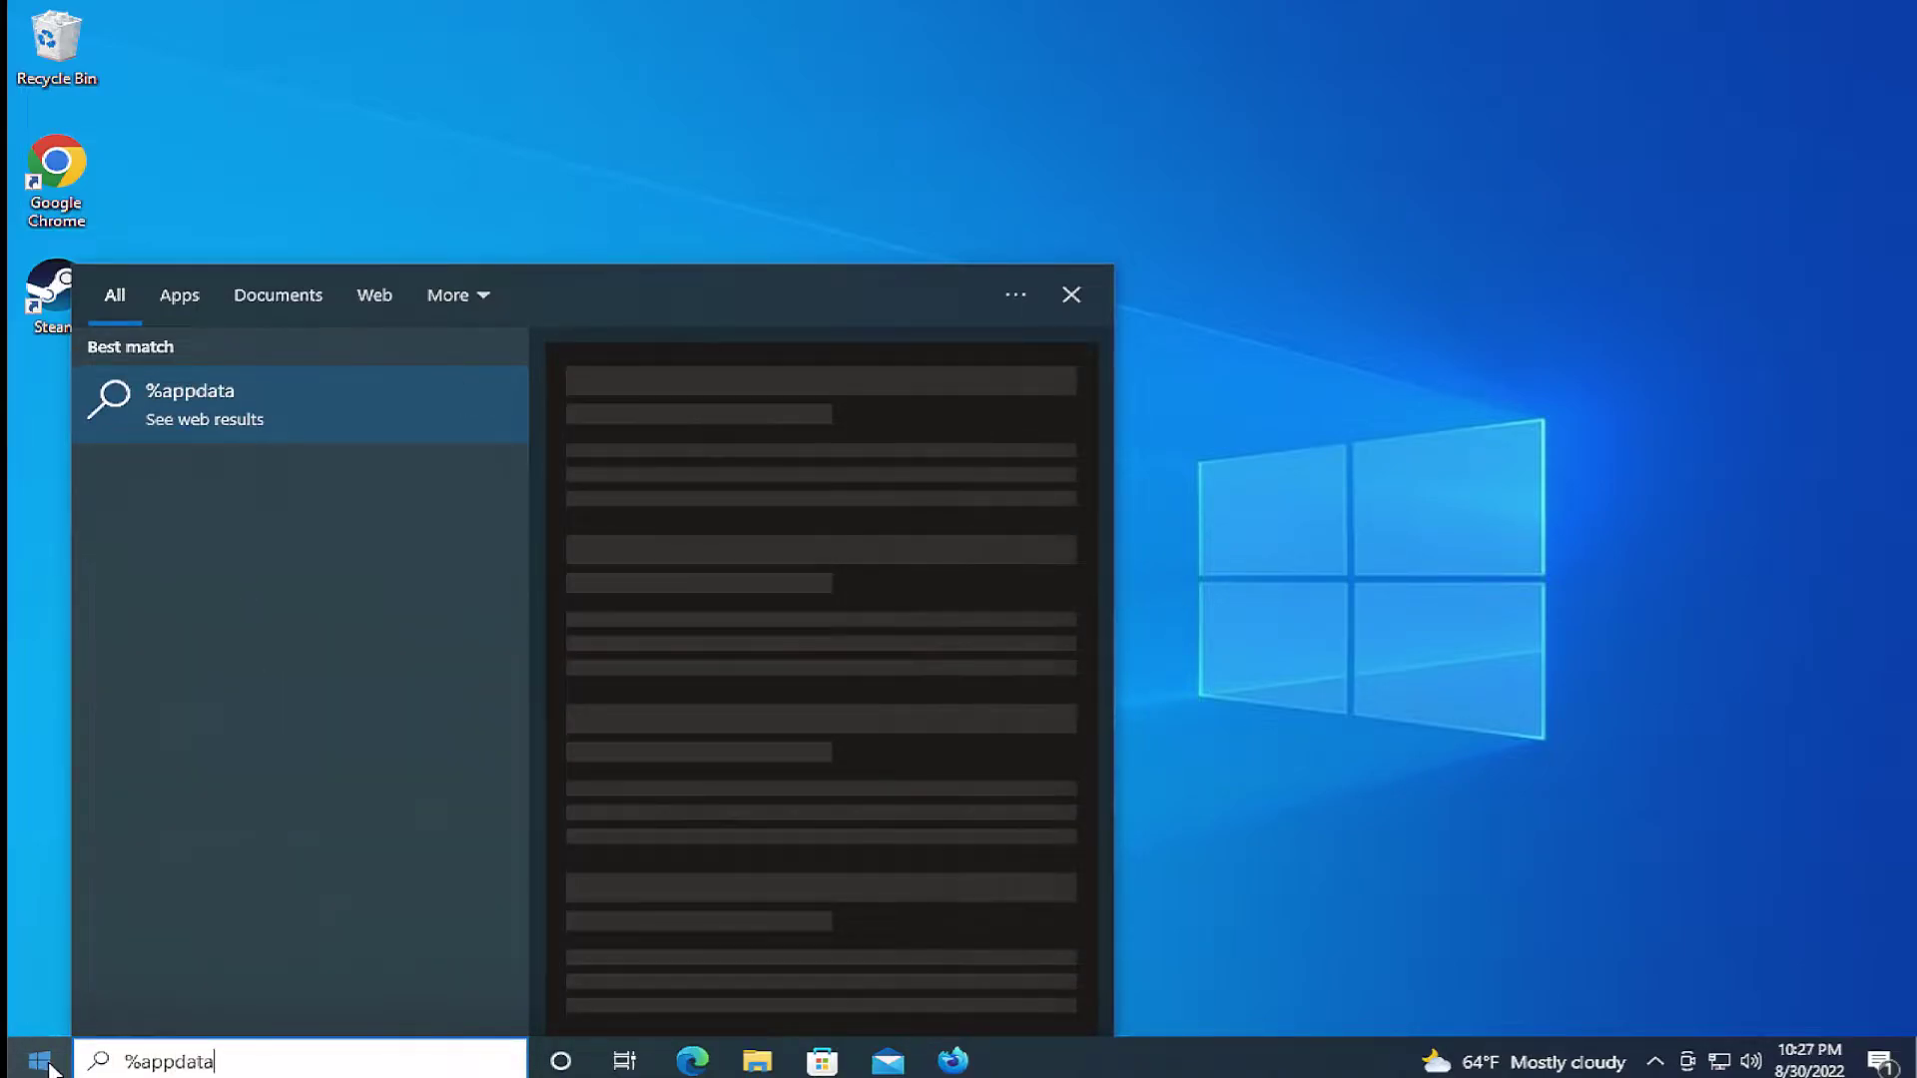
text(%)
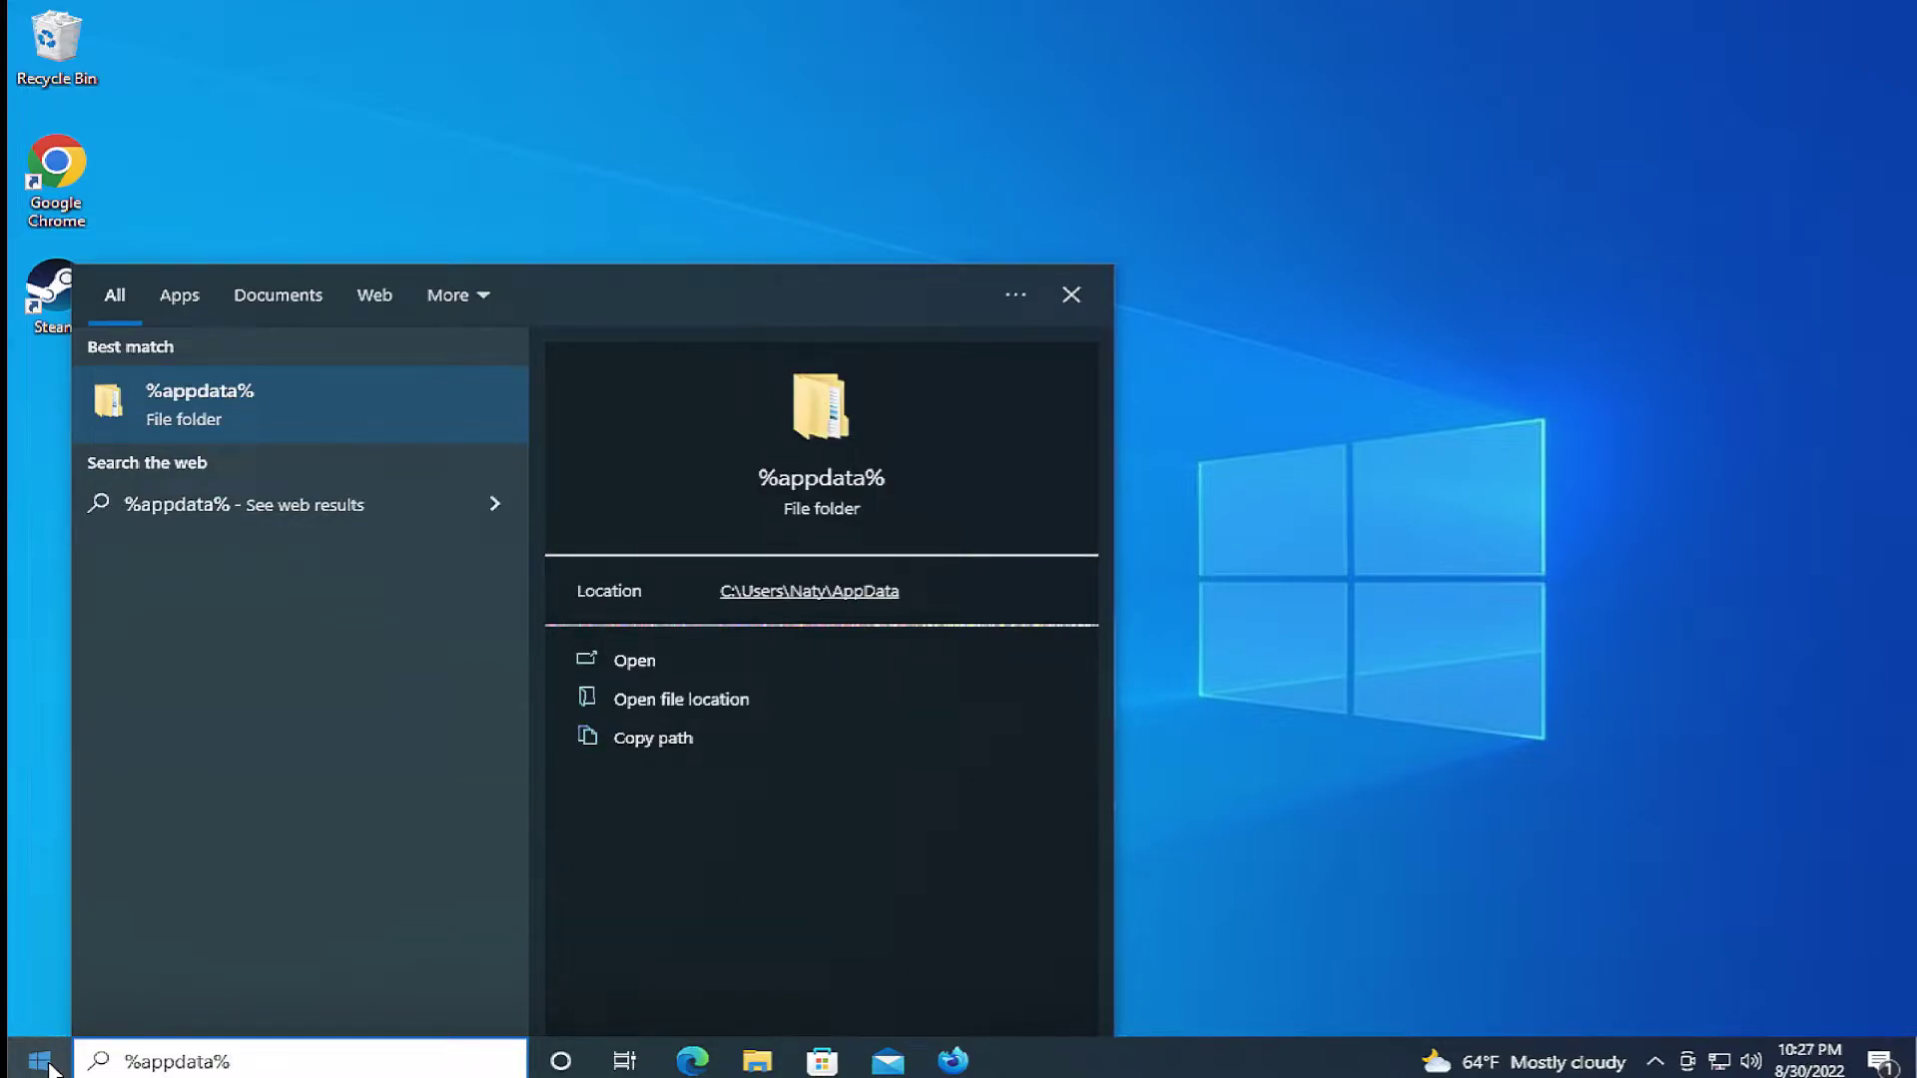
Step: Open the Roaming folder, then the .minecraft folder, viewing both as large icons
key(Return)
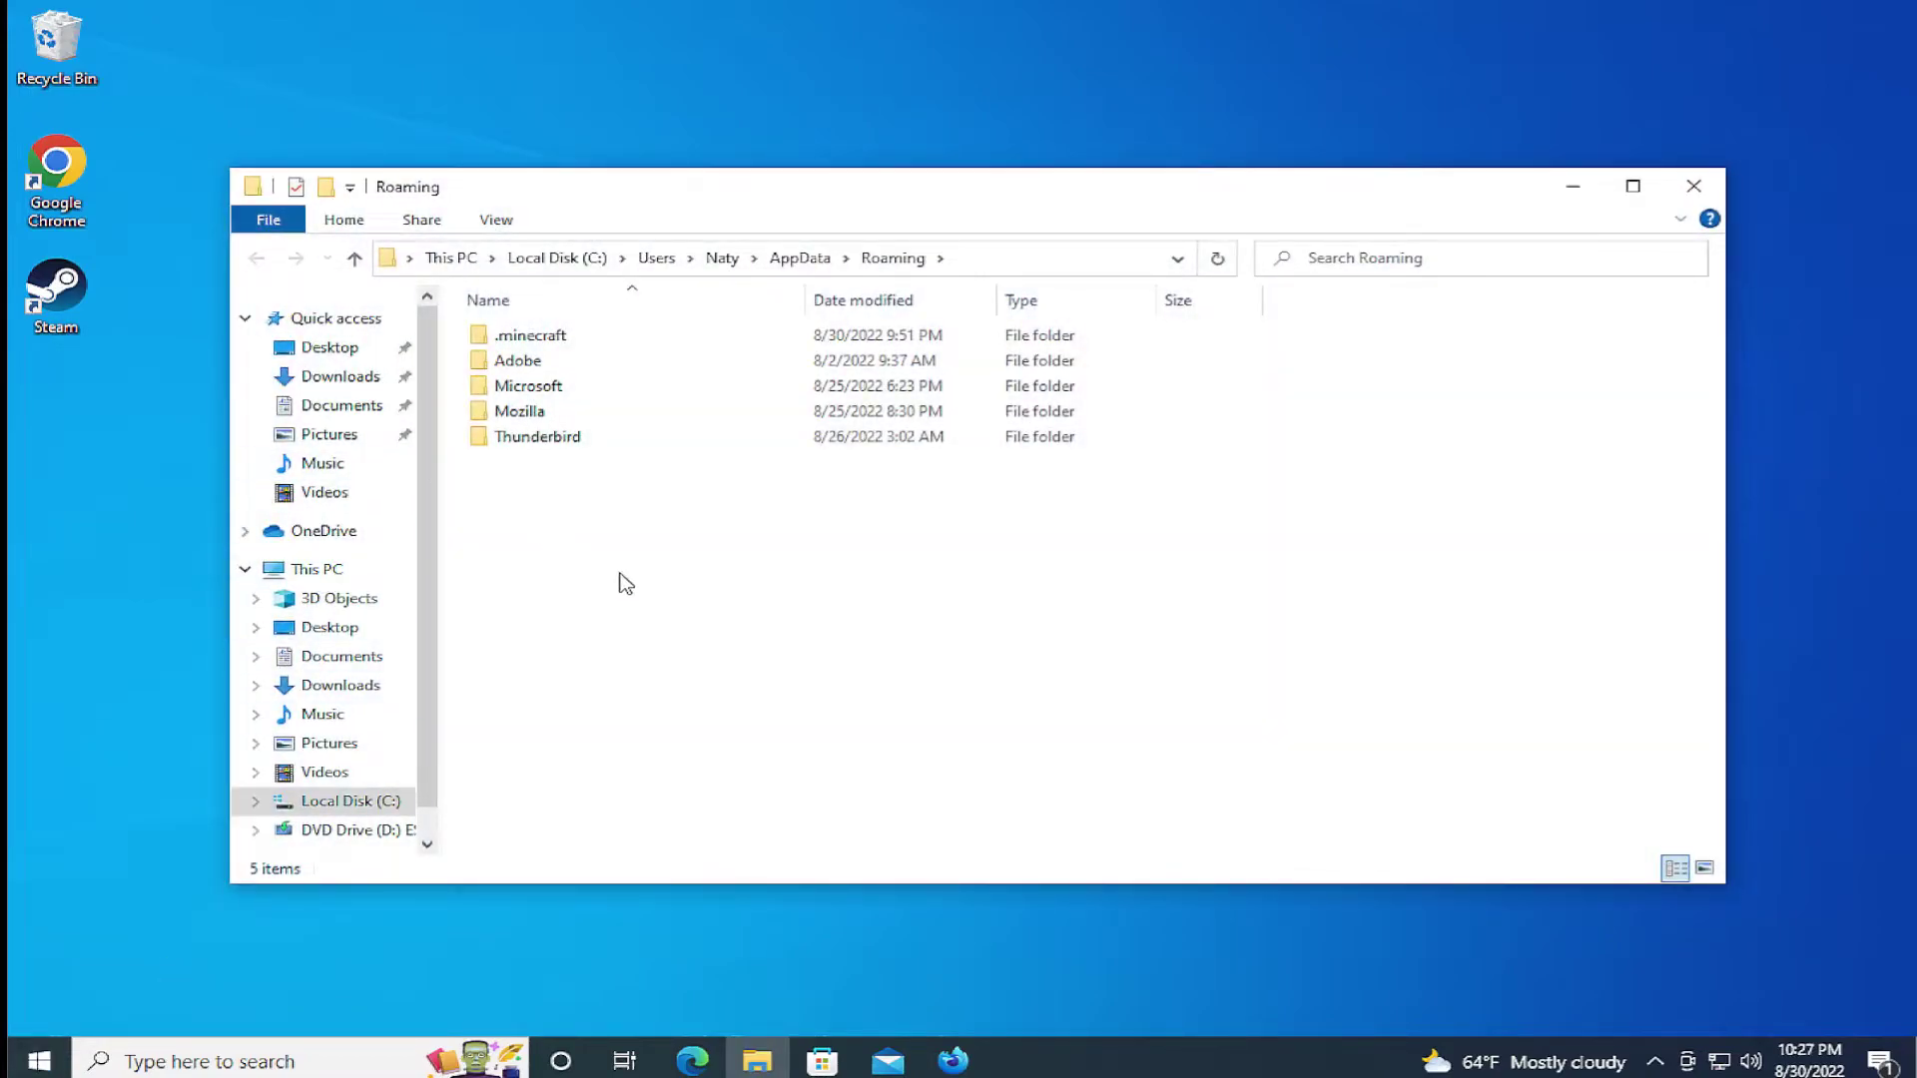
click(500, 220)
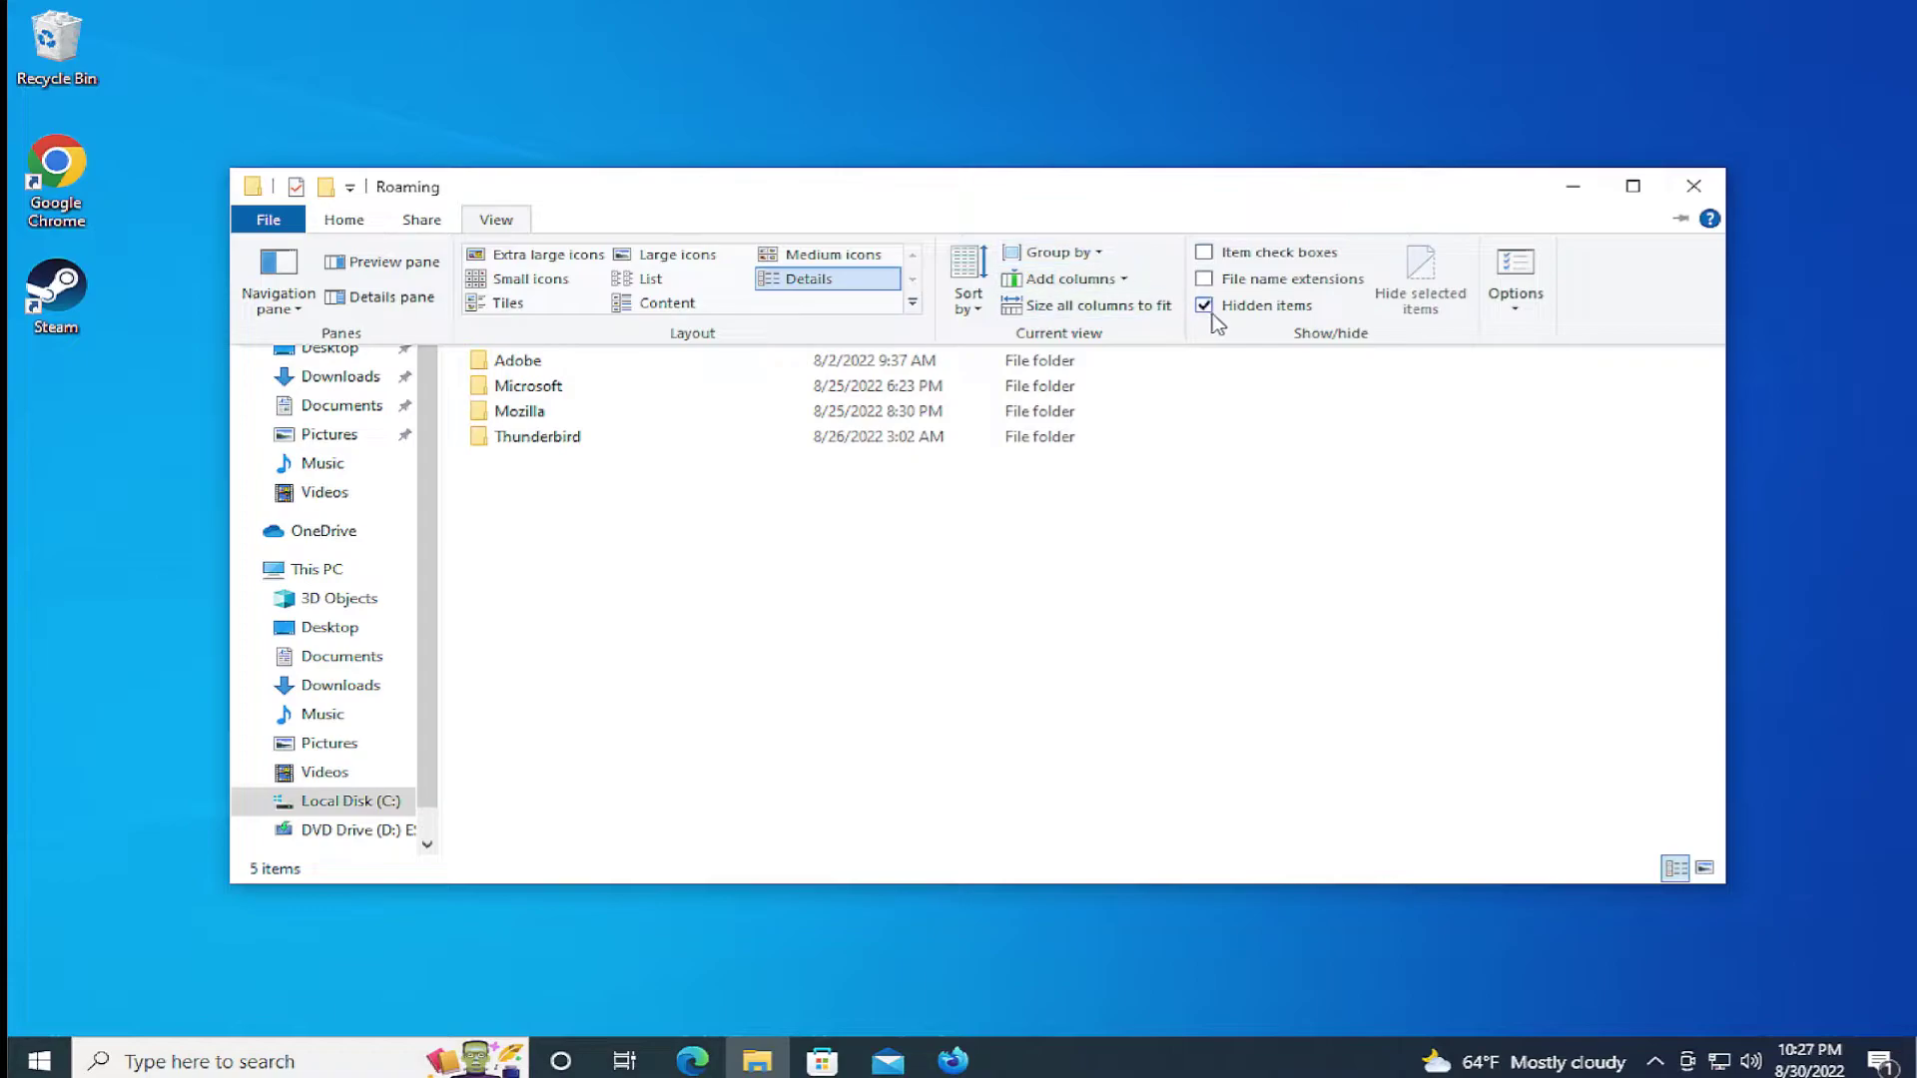
key(Escape)
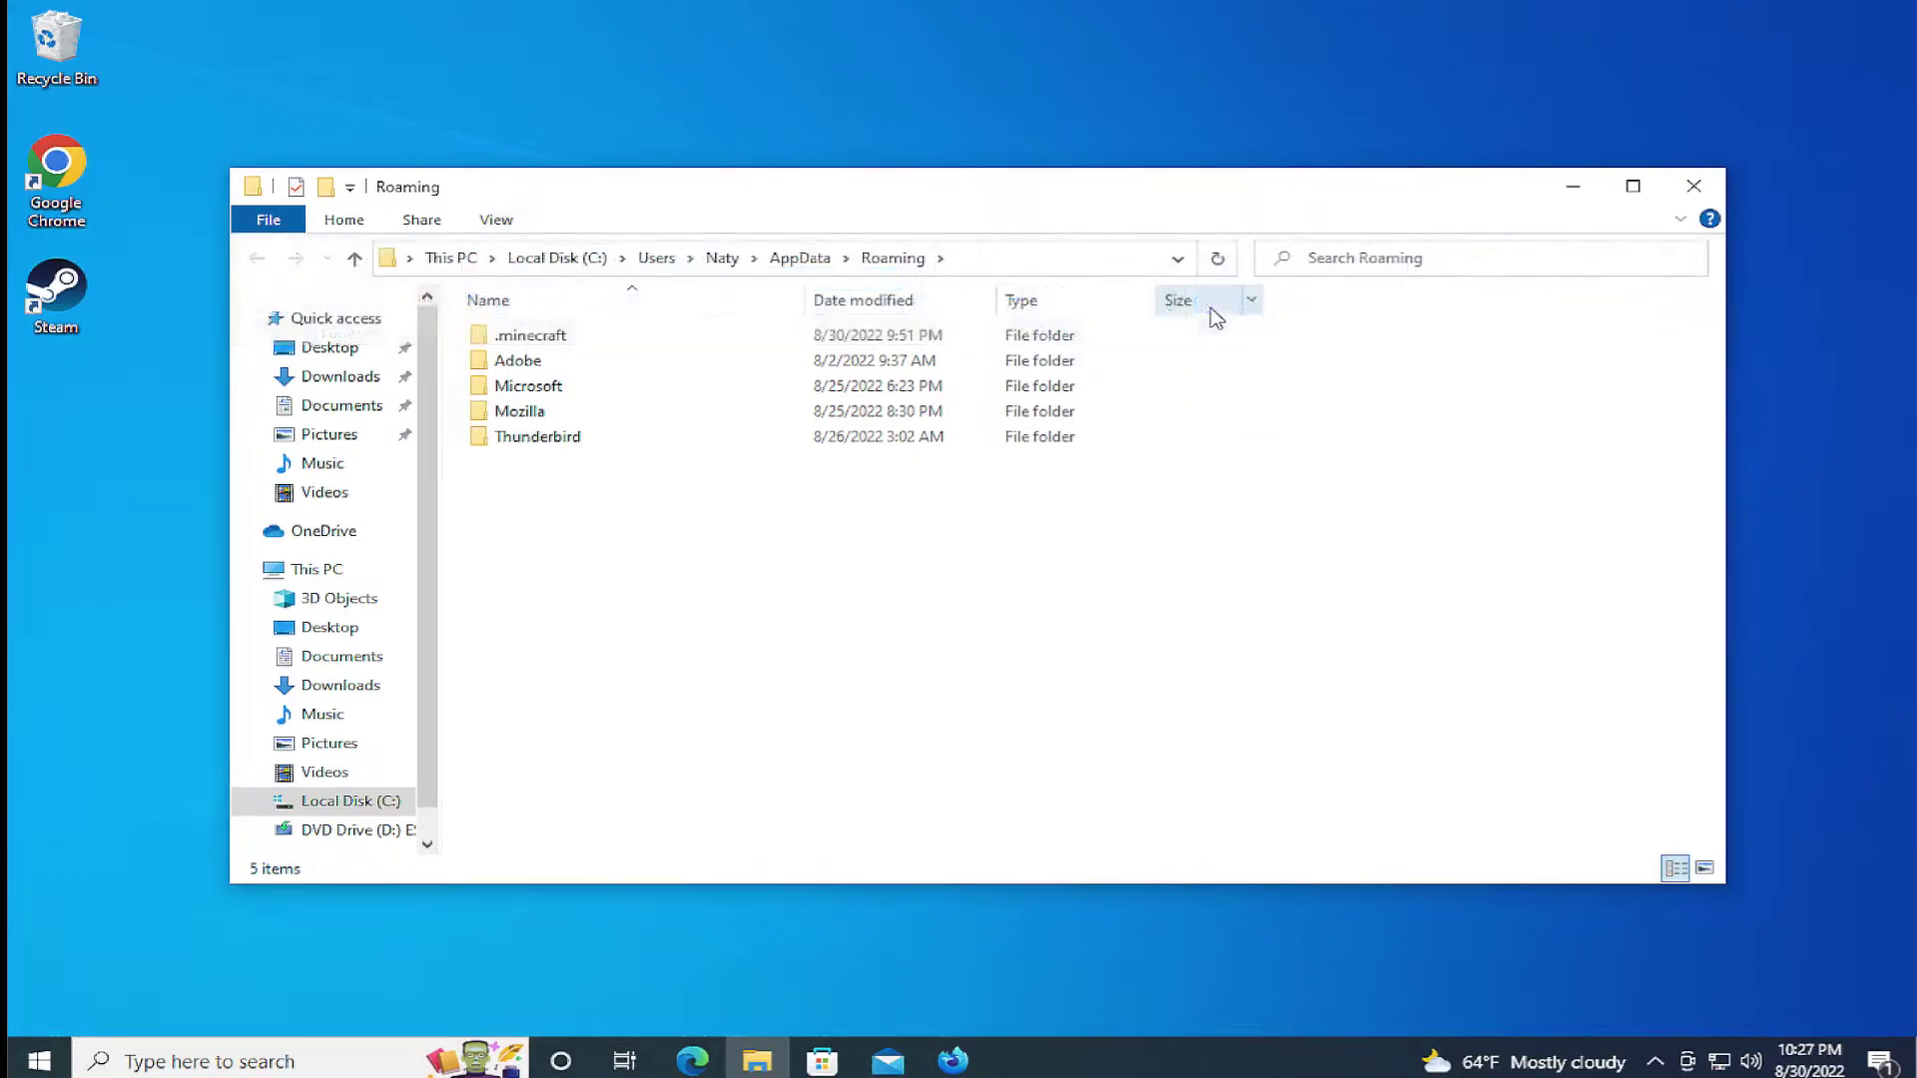
click(512, 228)
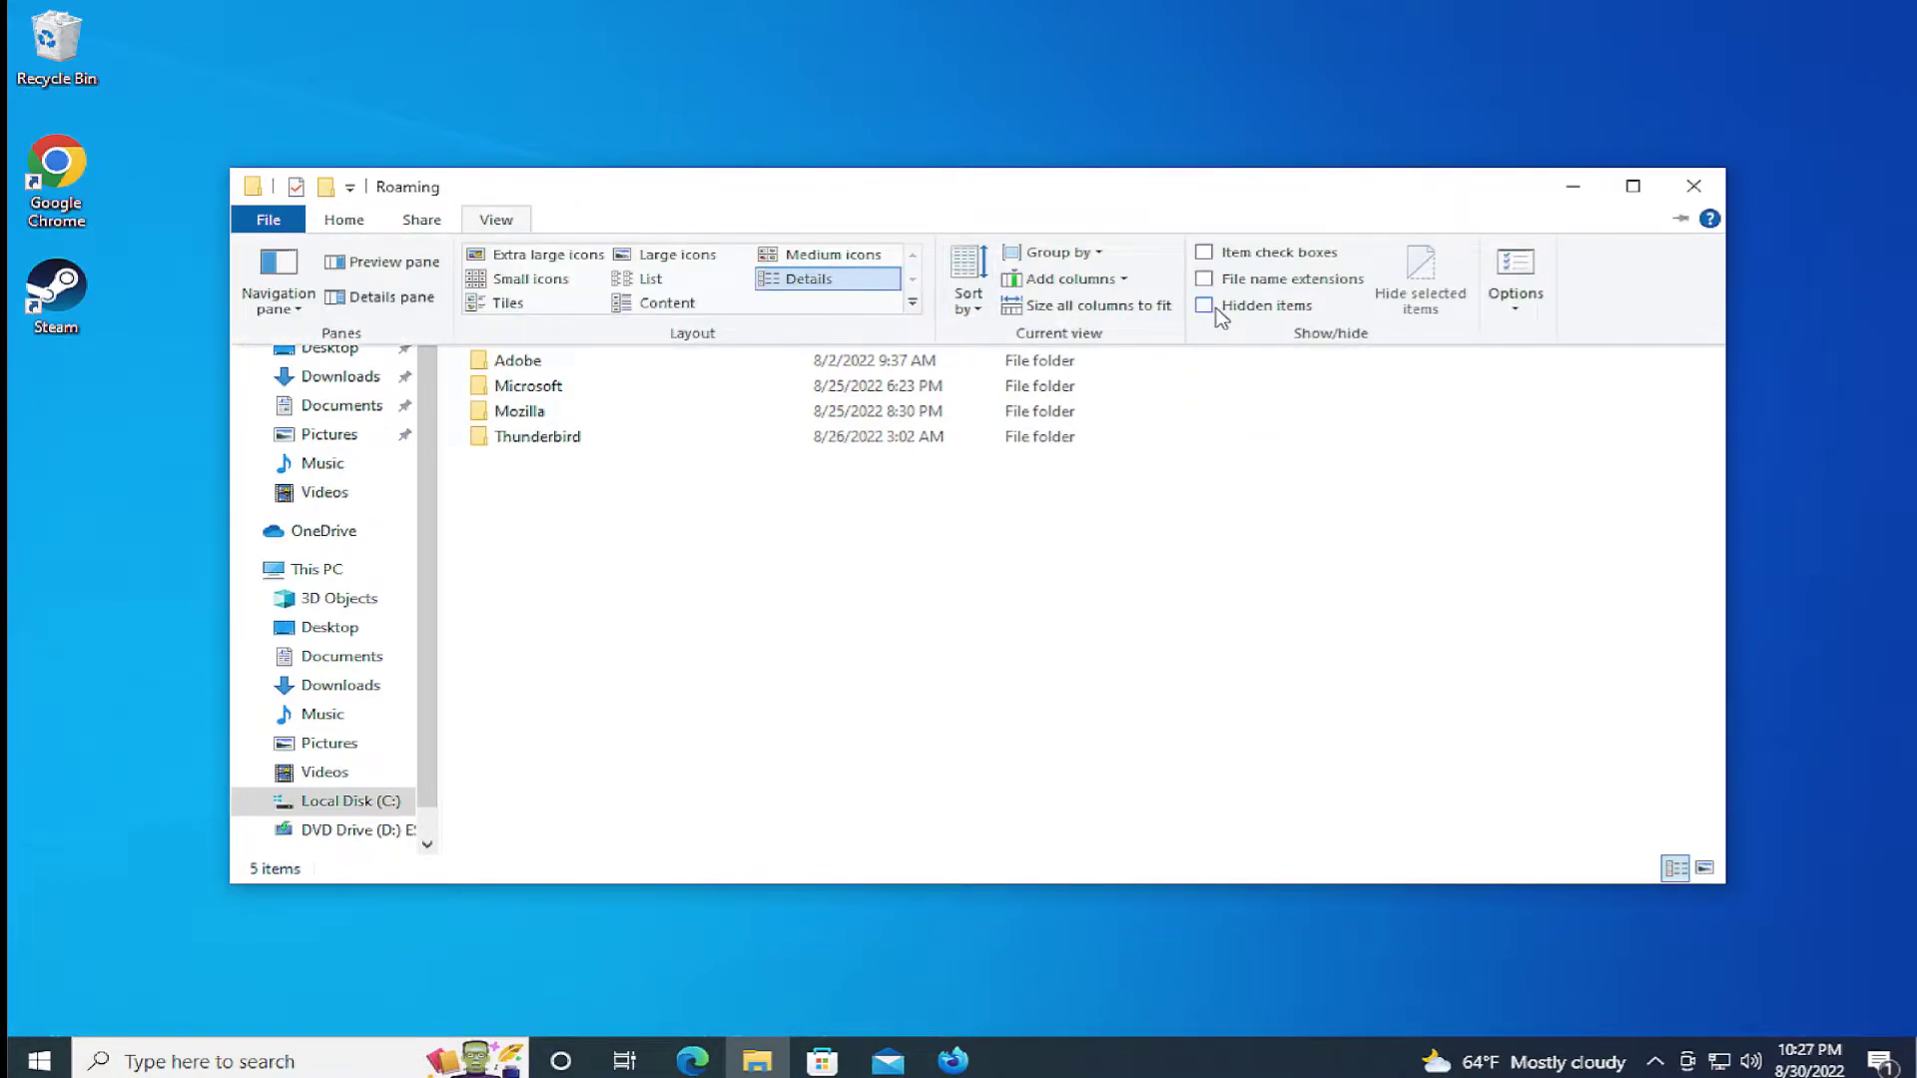
key(Escape)
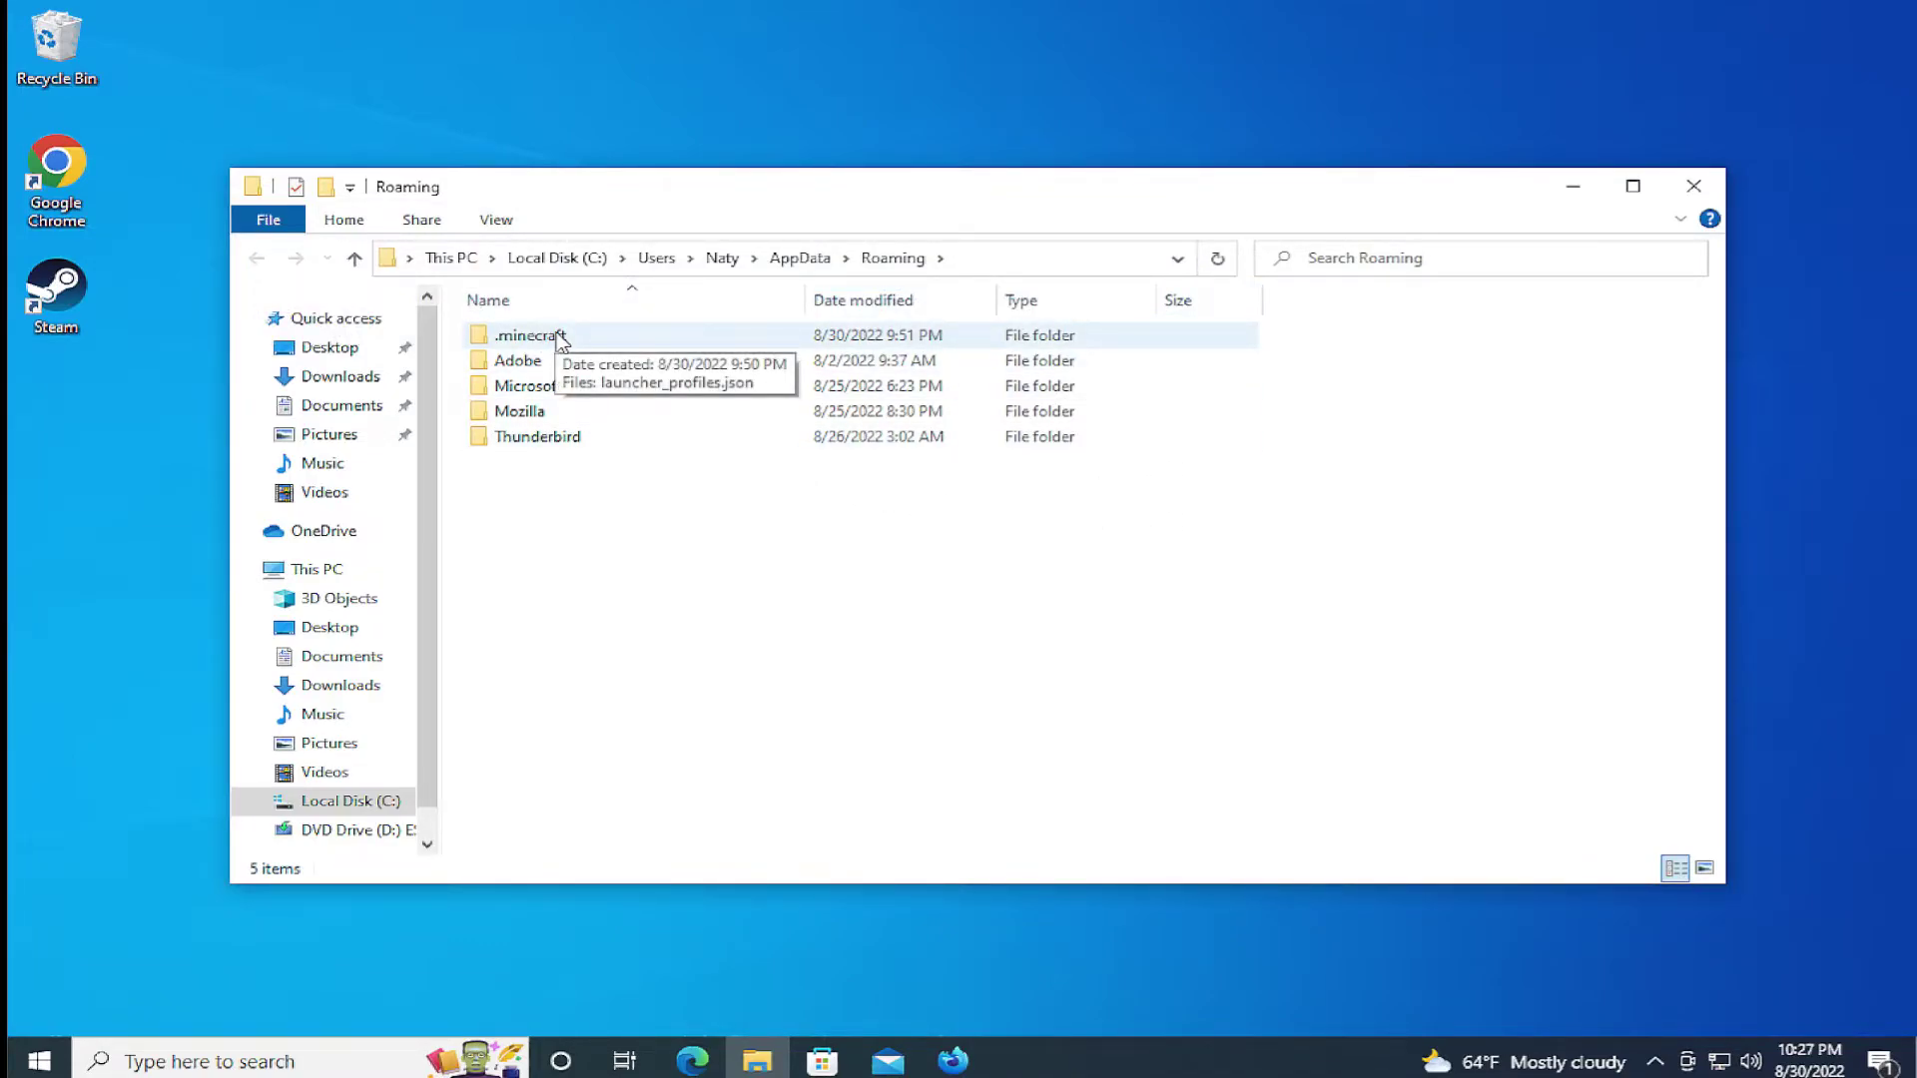
click(1704, 868)
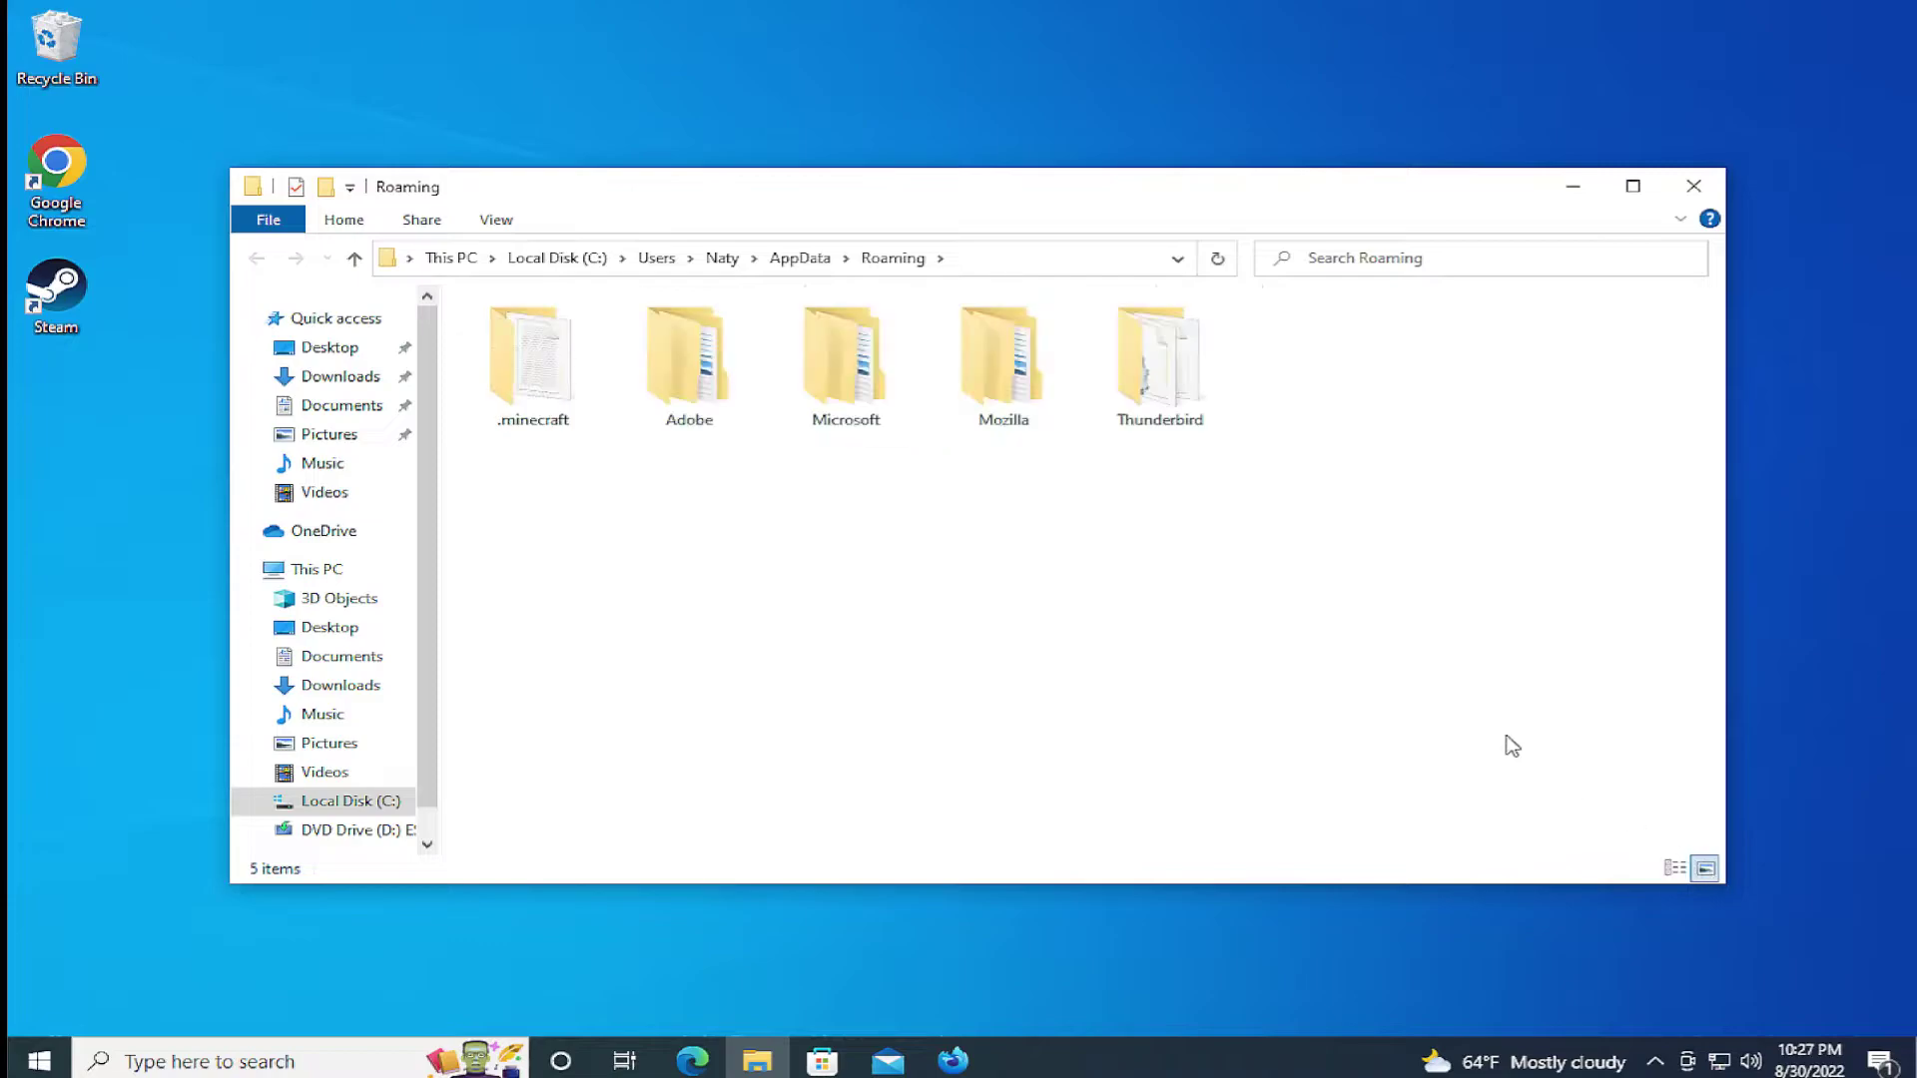
click(552, 396)
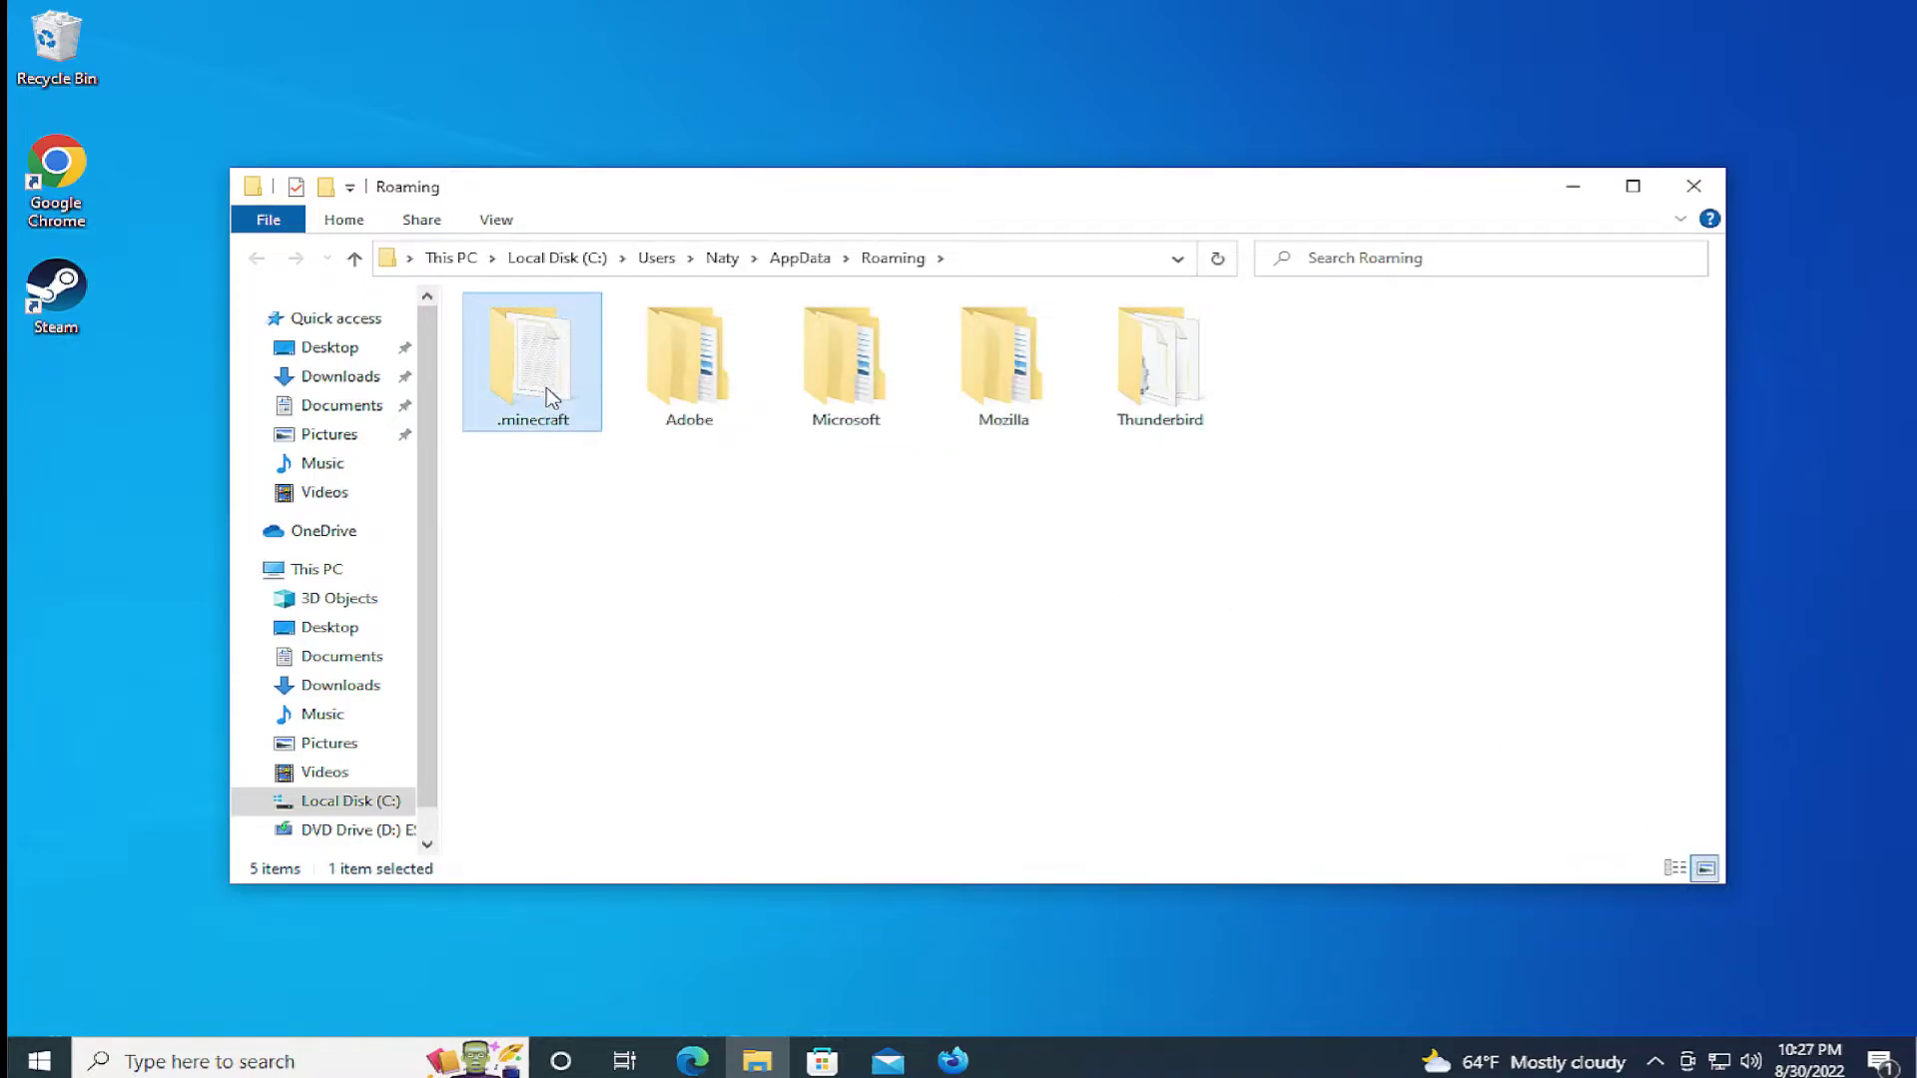
double_click(553, 397)
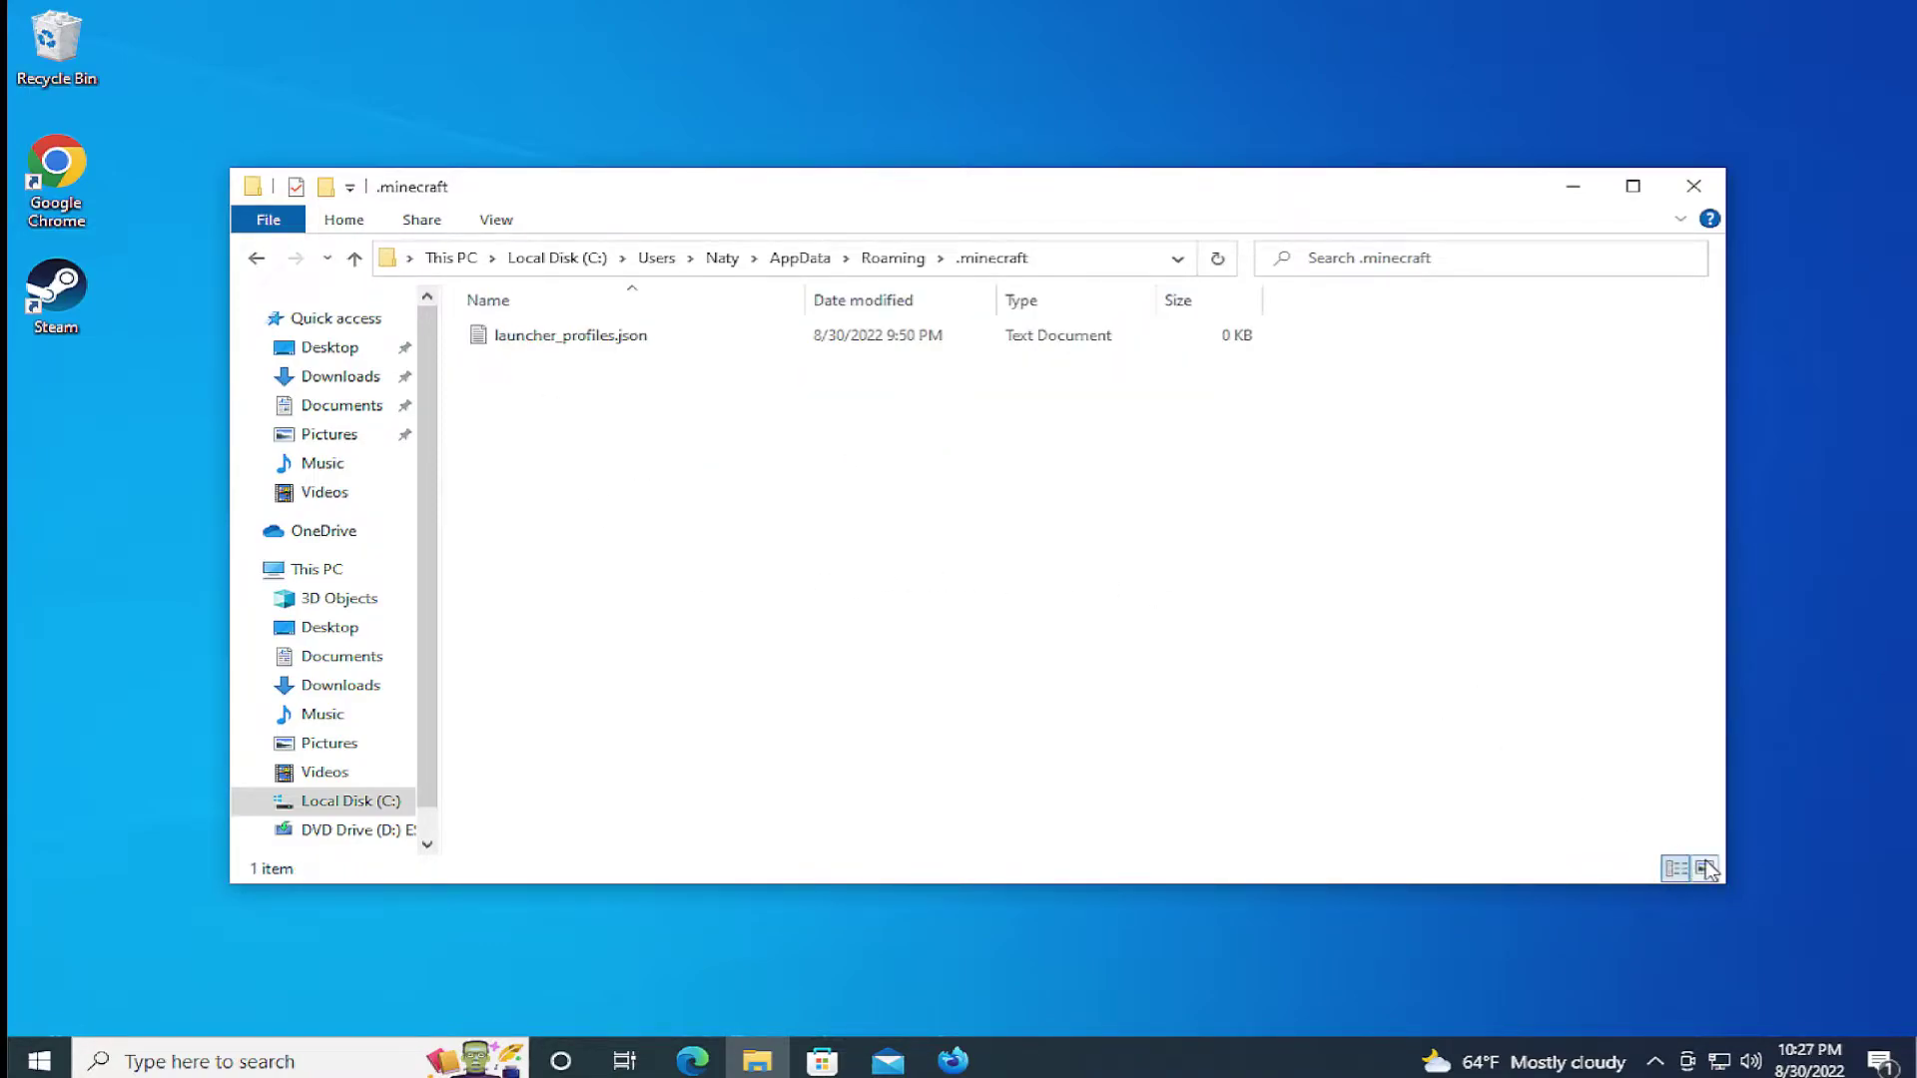
click(1704, 868)
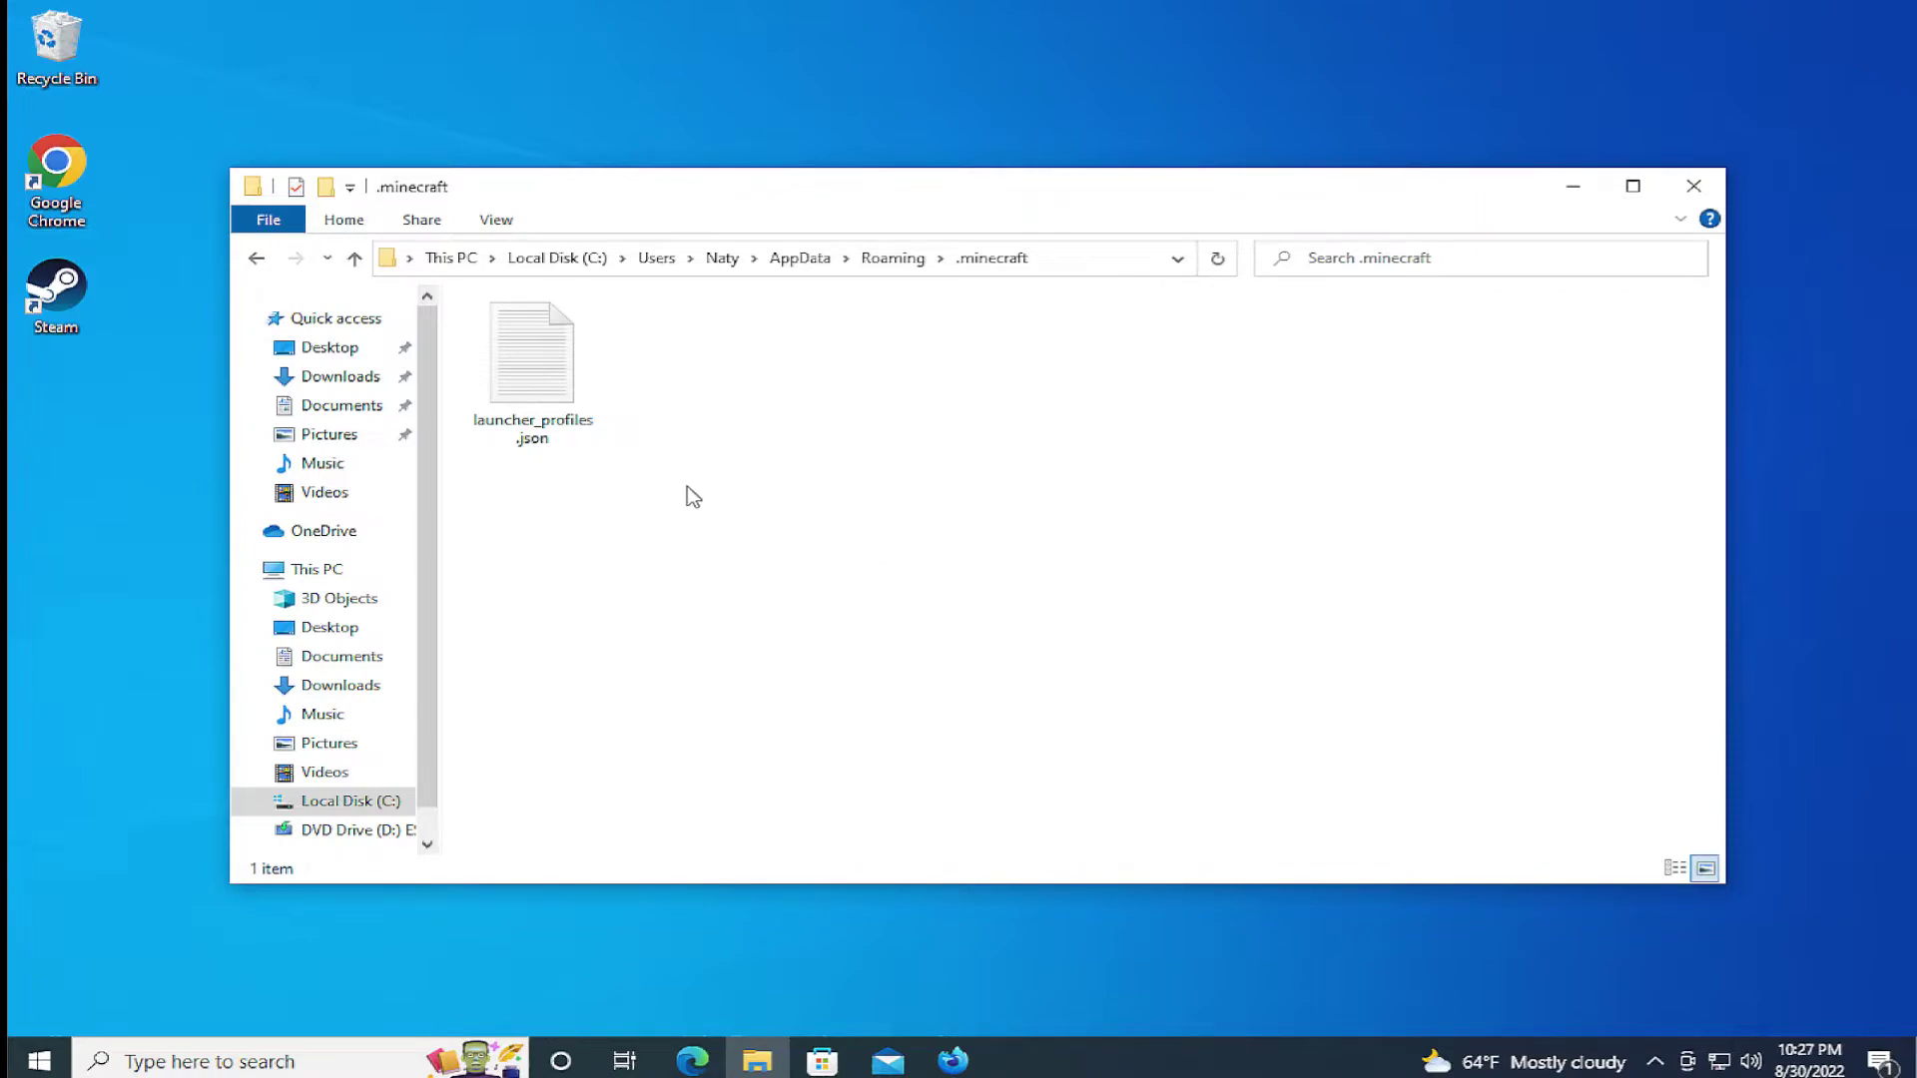
Step: Delete launcher_profiles.json from .minecraft and close the folder window
drag(667, 548, 521, 351)
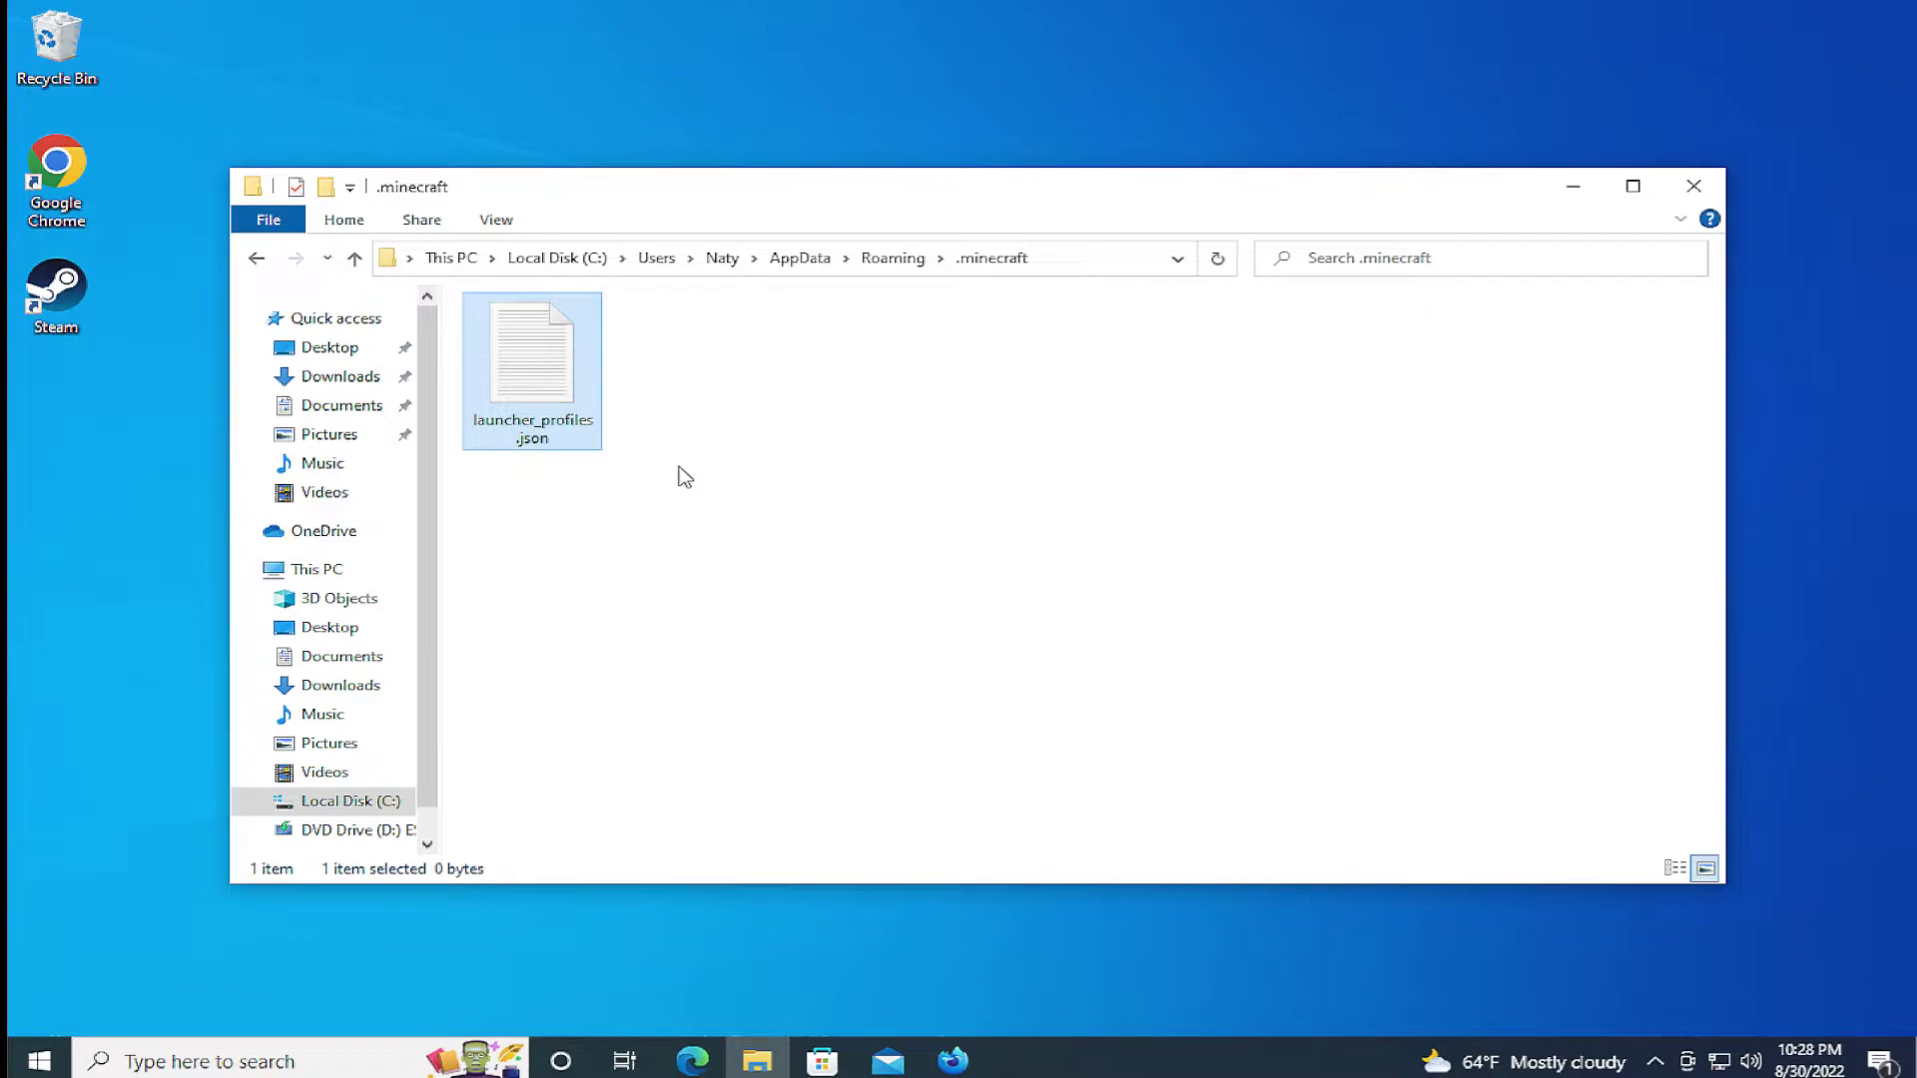
key(Delete)
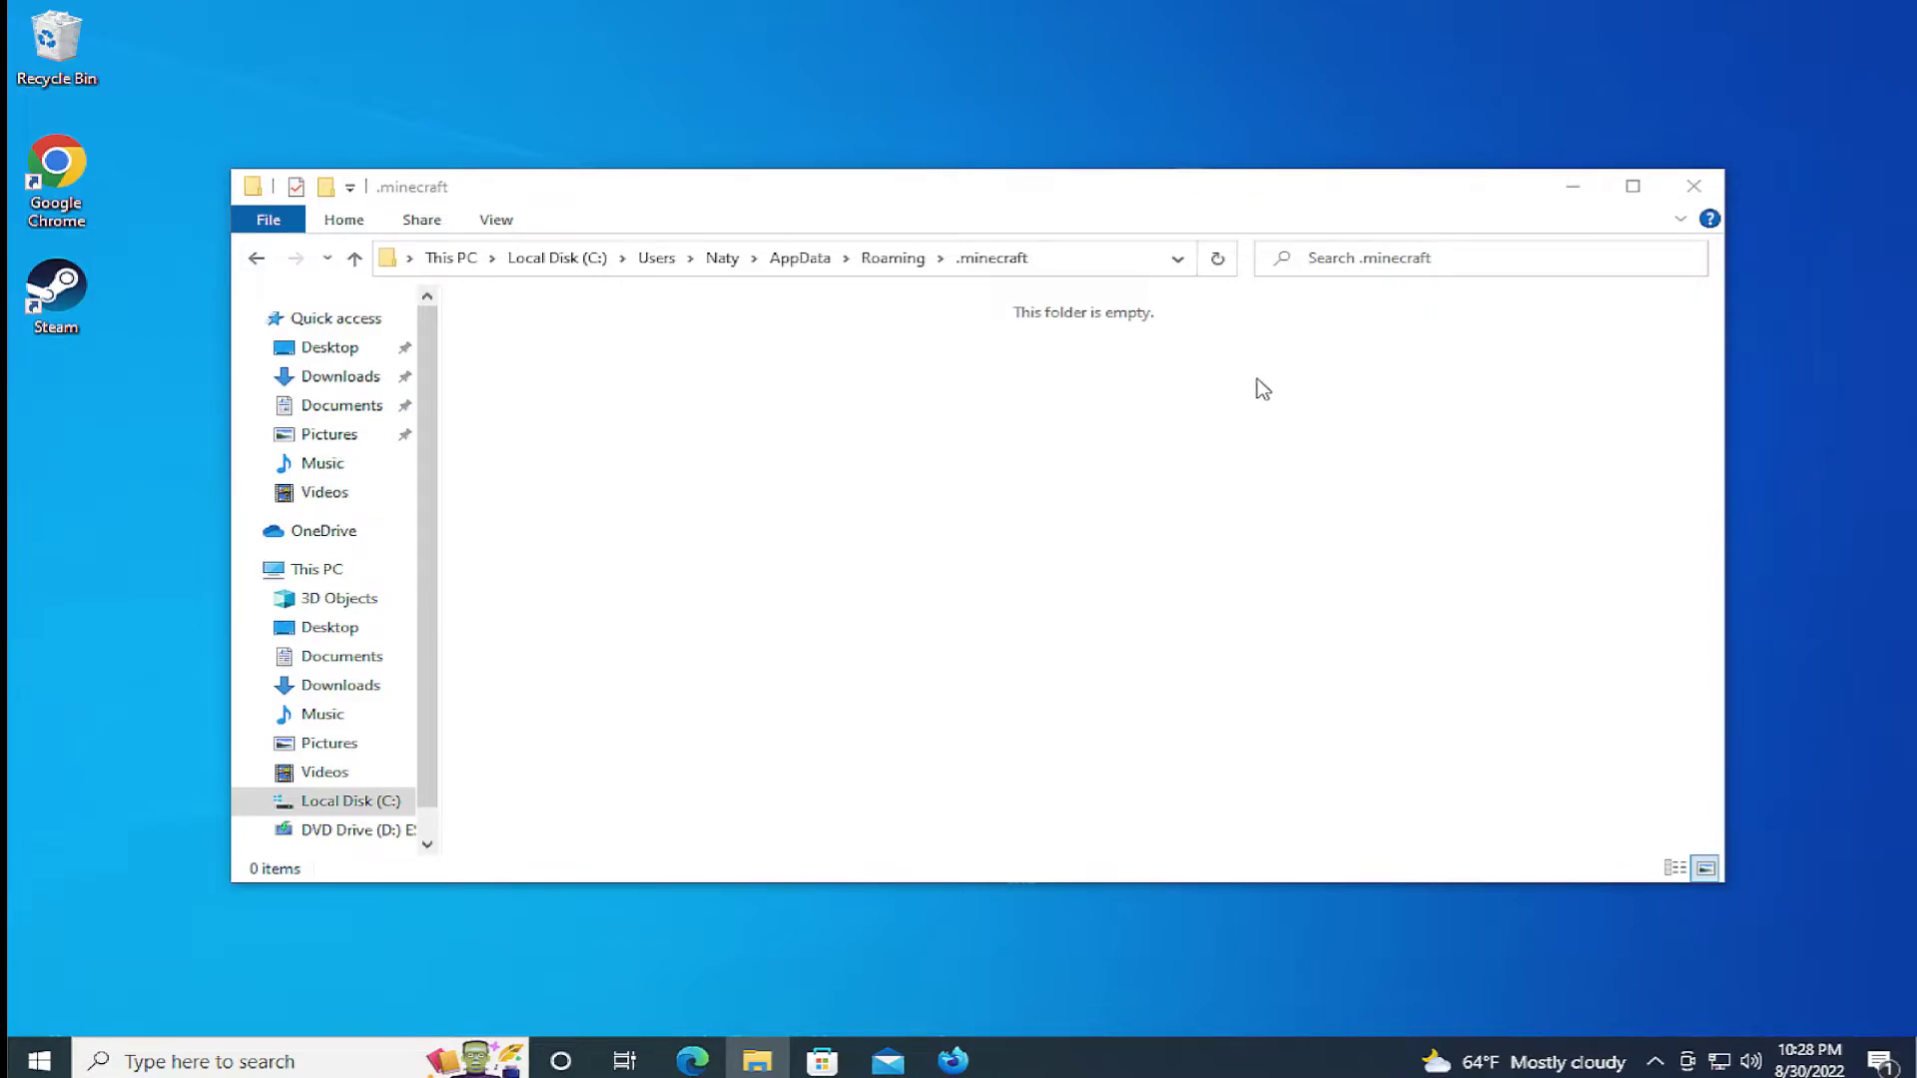
click(1695, 186)
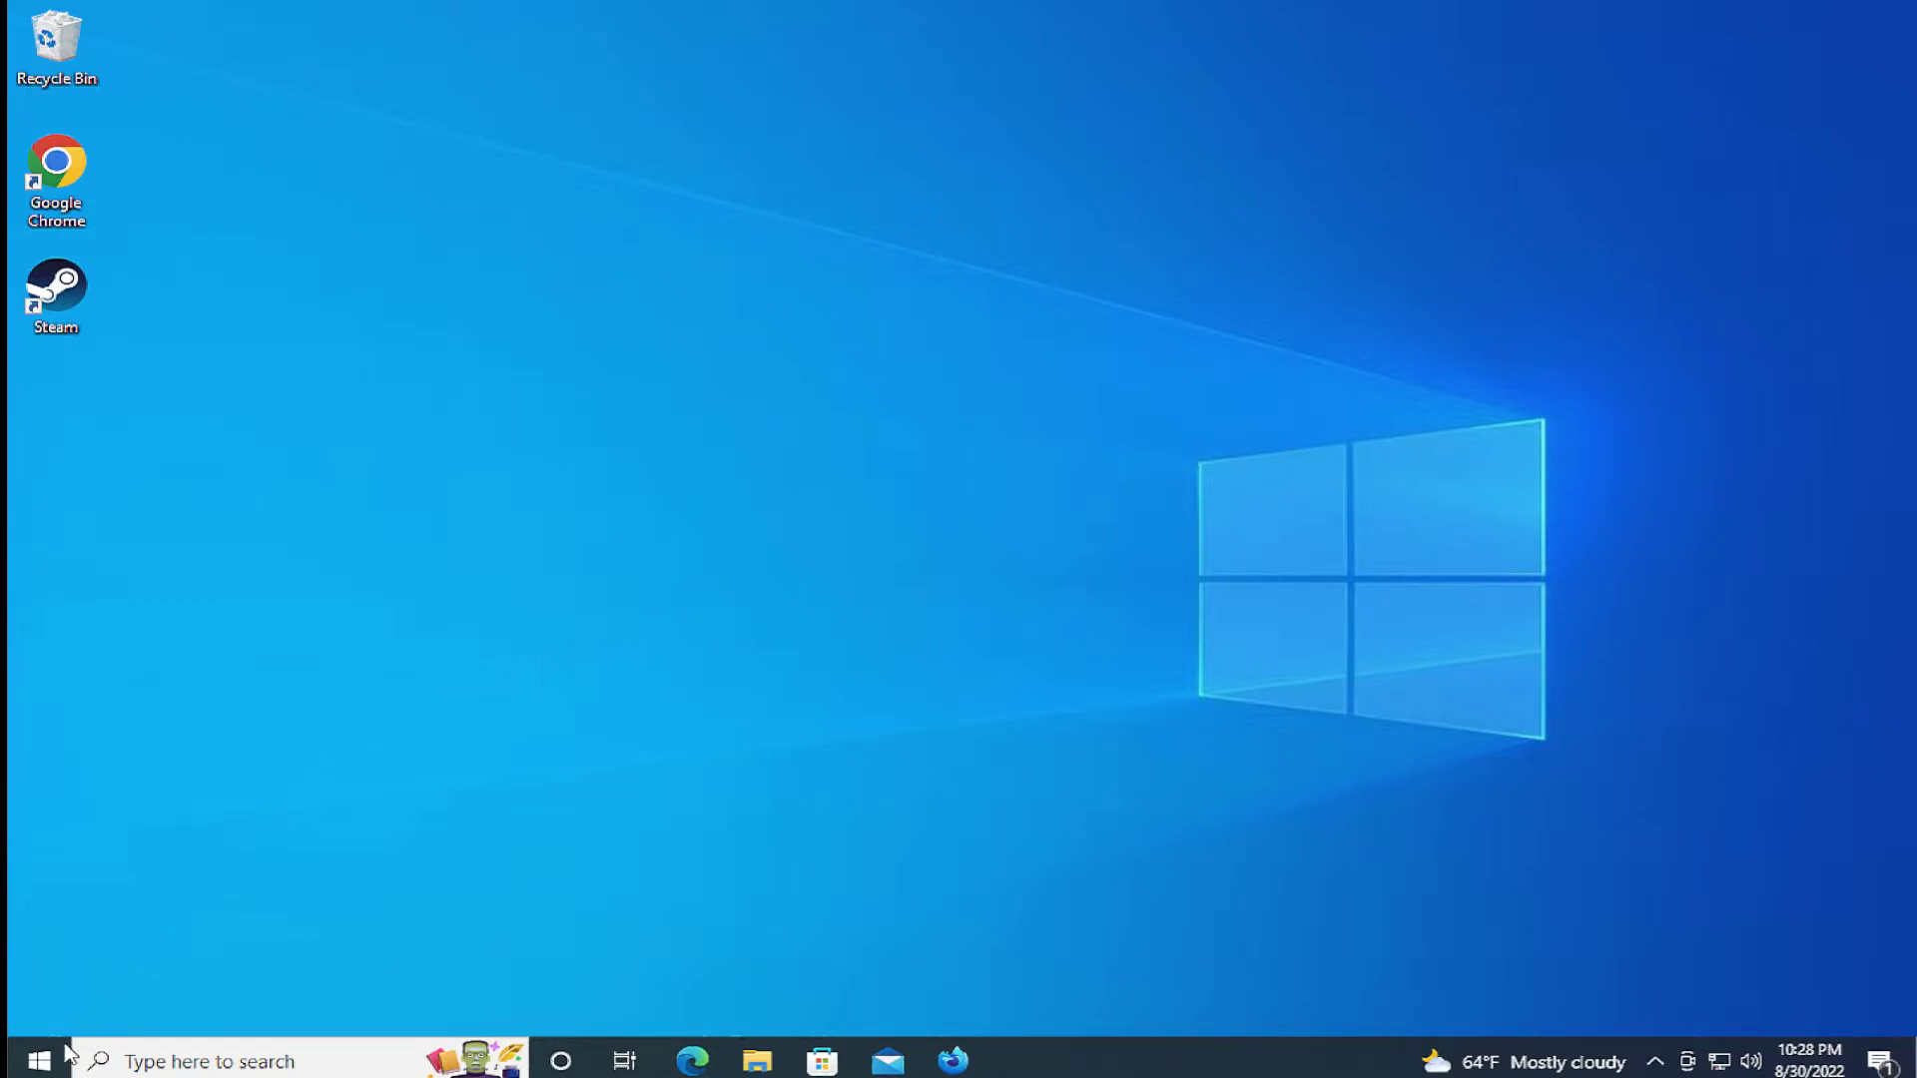
Step: Open Device Manager from the Start right-click menu, then relaunch it by searching 'device'
right_click(42, 1063)
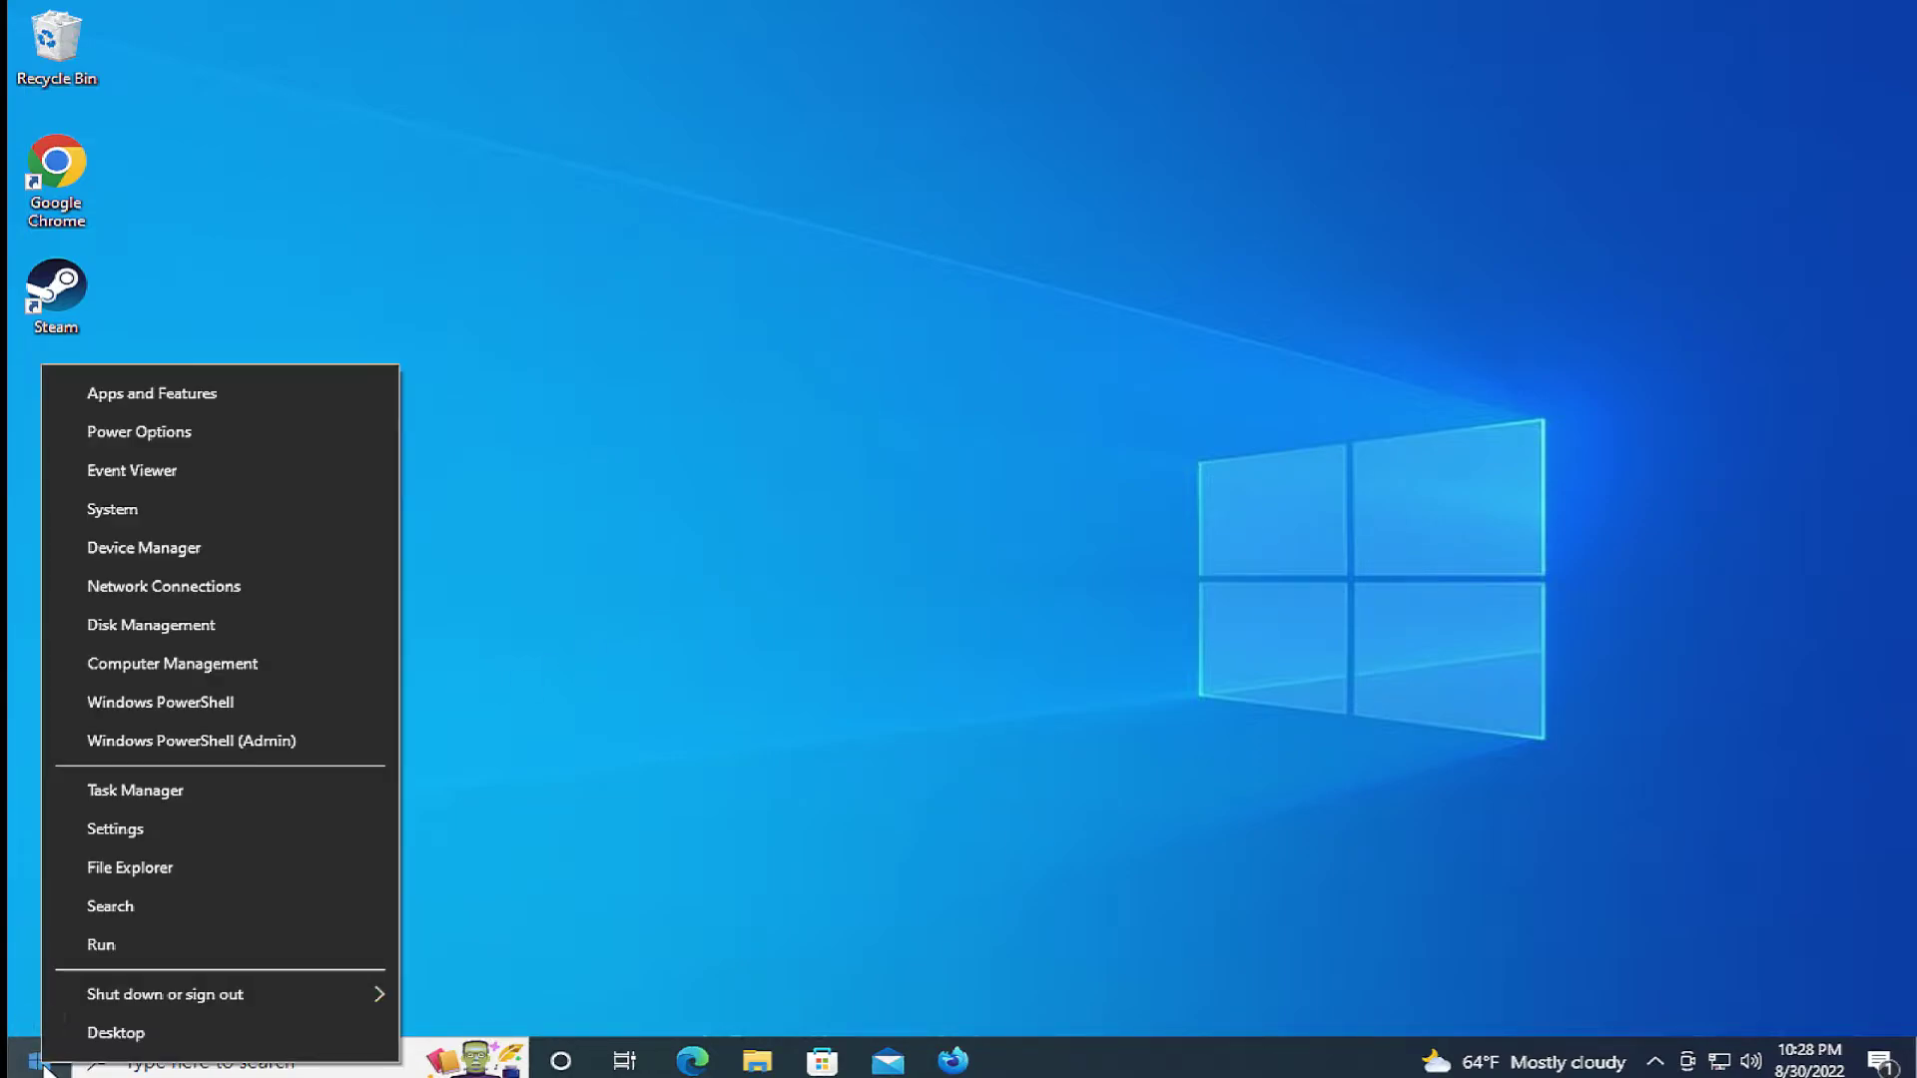
click(216, 553)
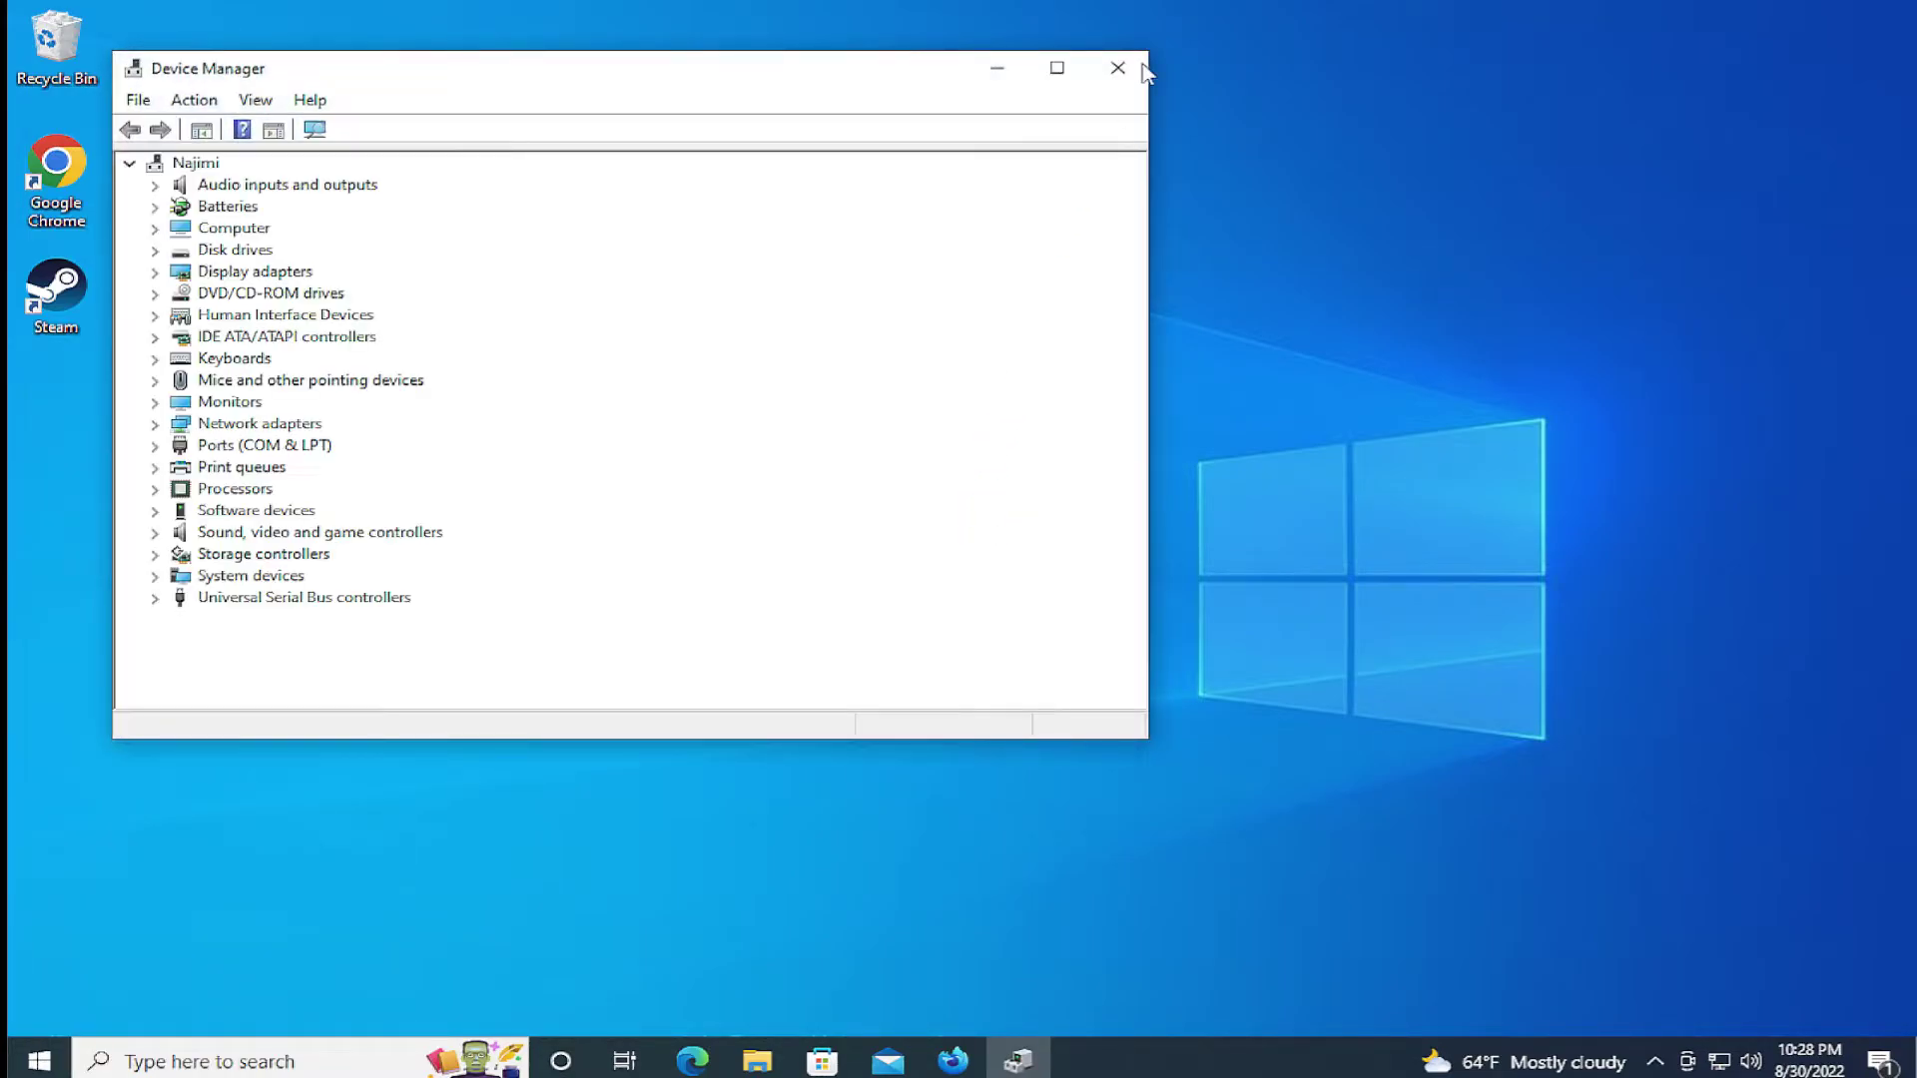
click(1118, 68)
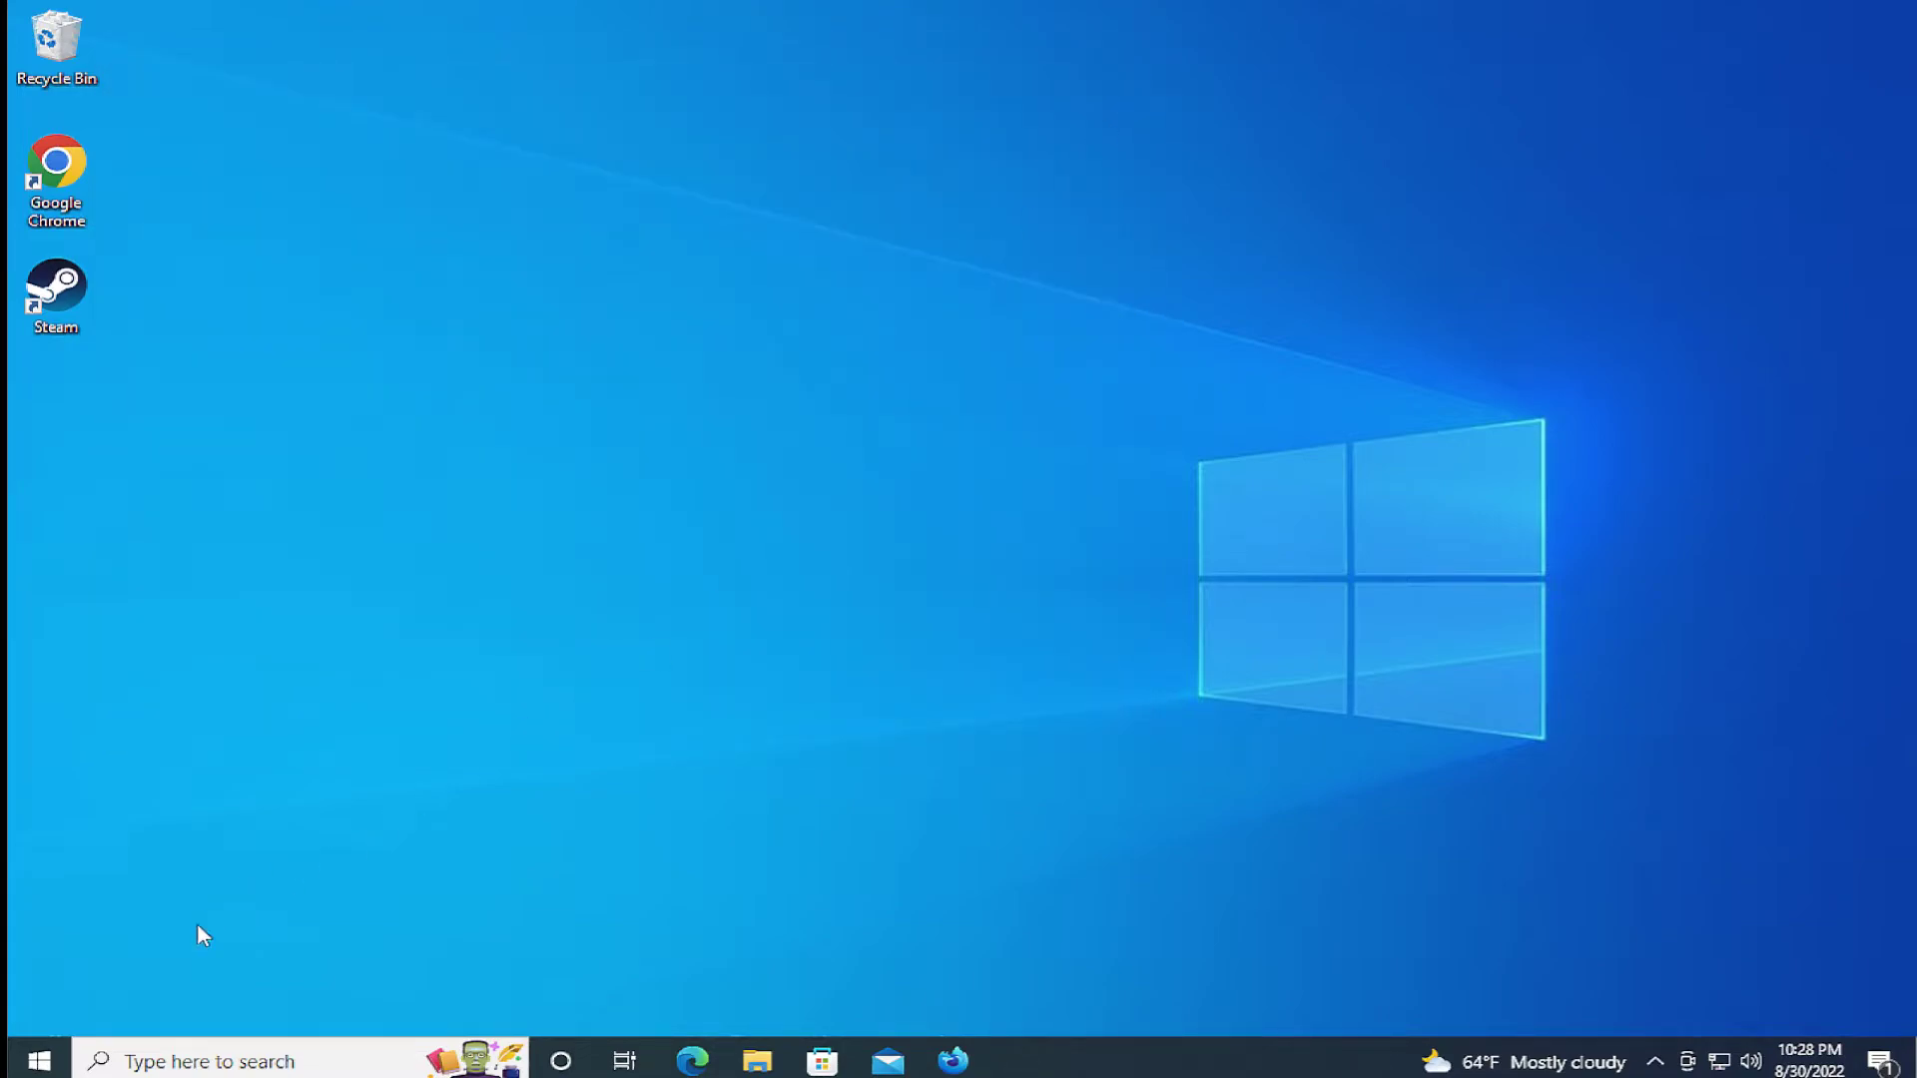
click(40, 1061)
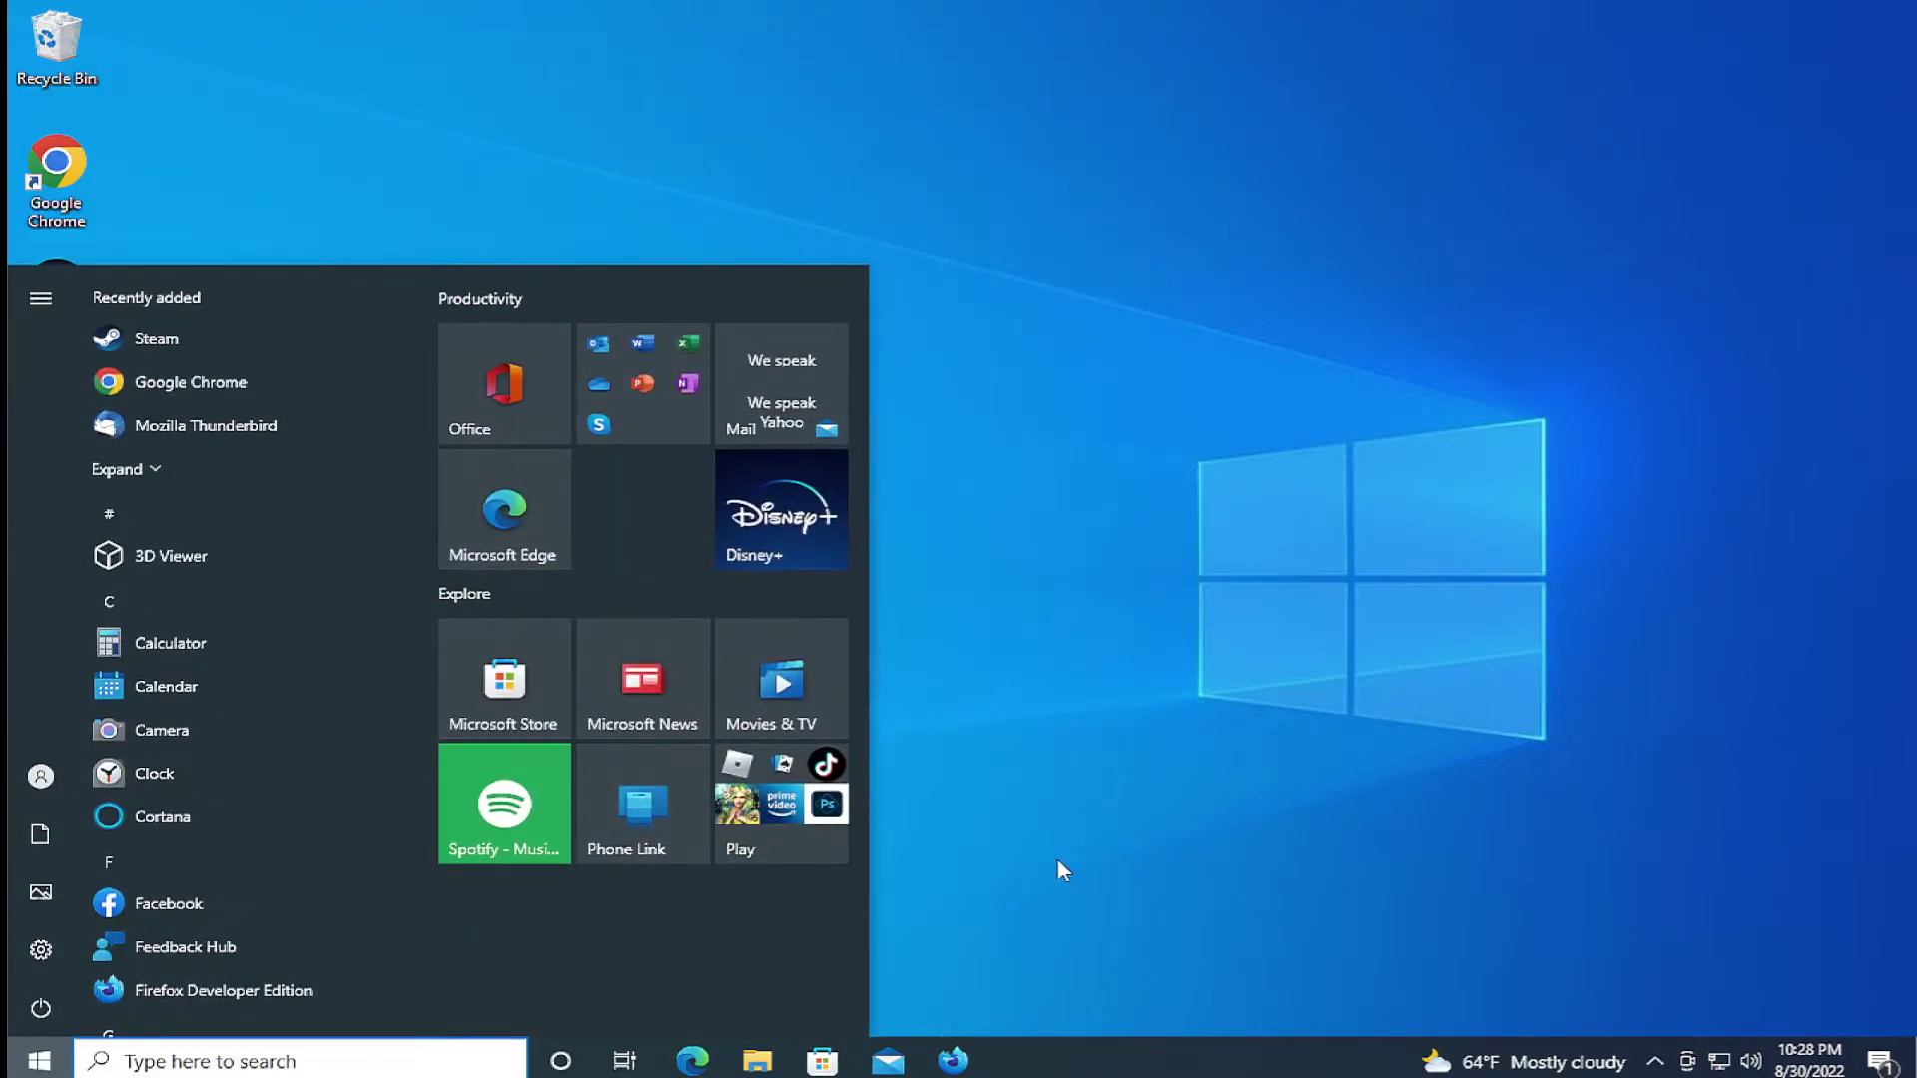
text(device)
key(Return)
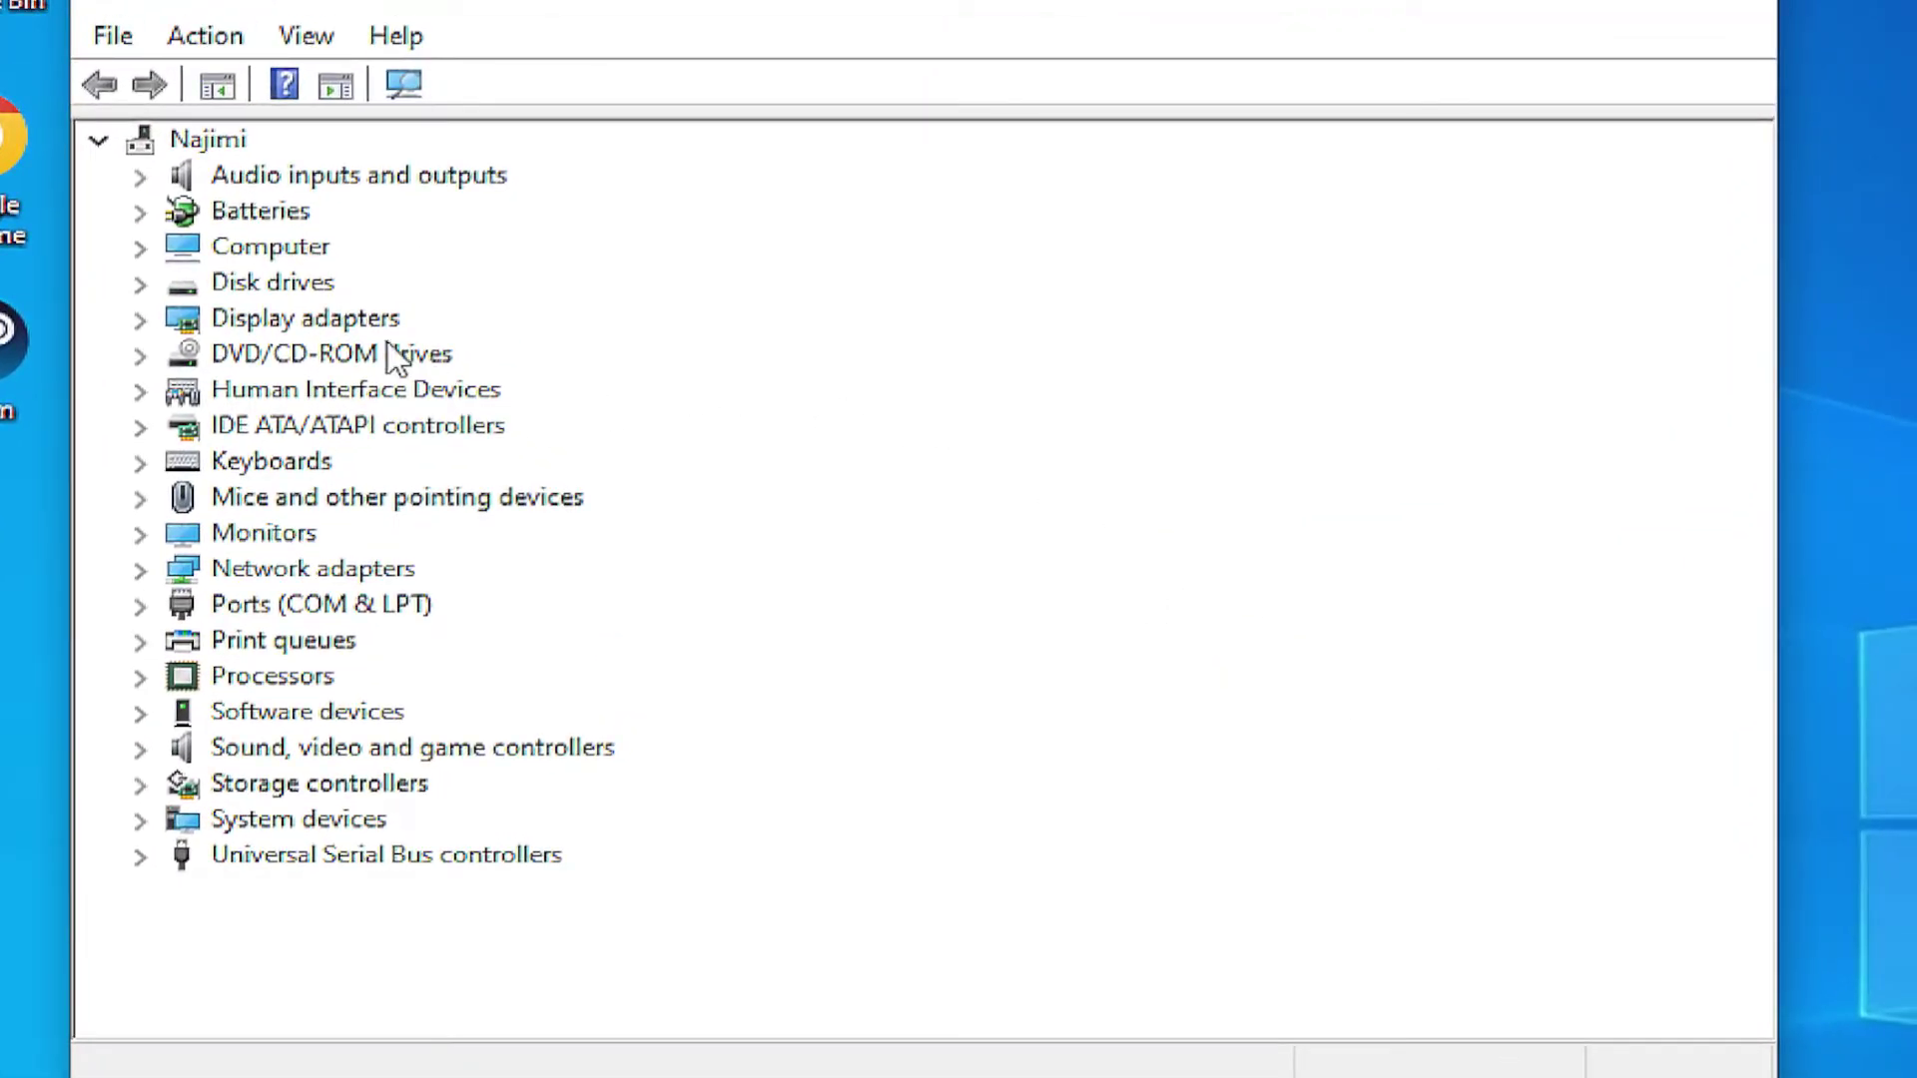
Step: Update the VMware SVGA 3D adapter to the locally available Microsoft Basic Display Adapter driver
click(285, 321)
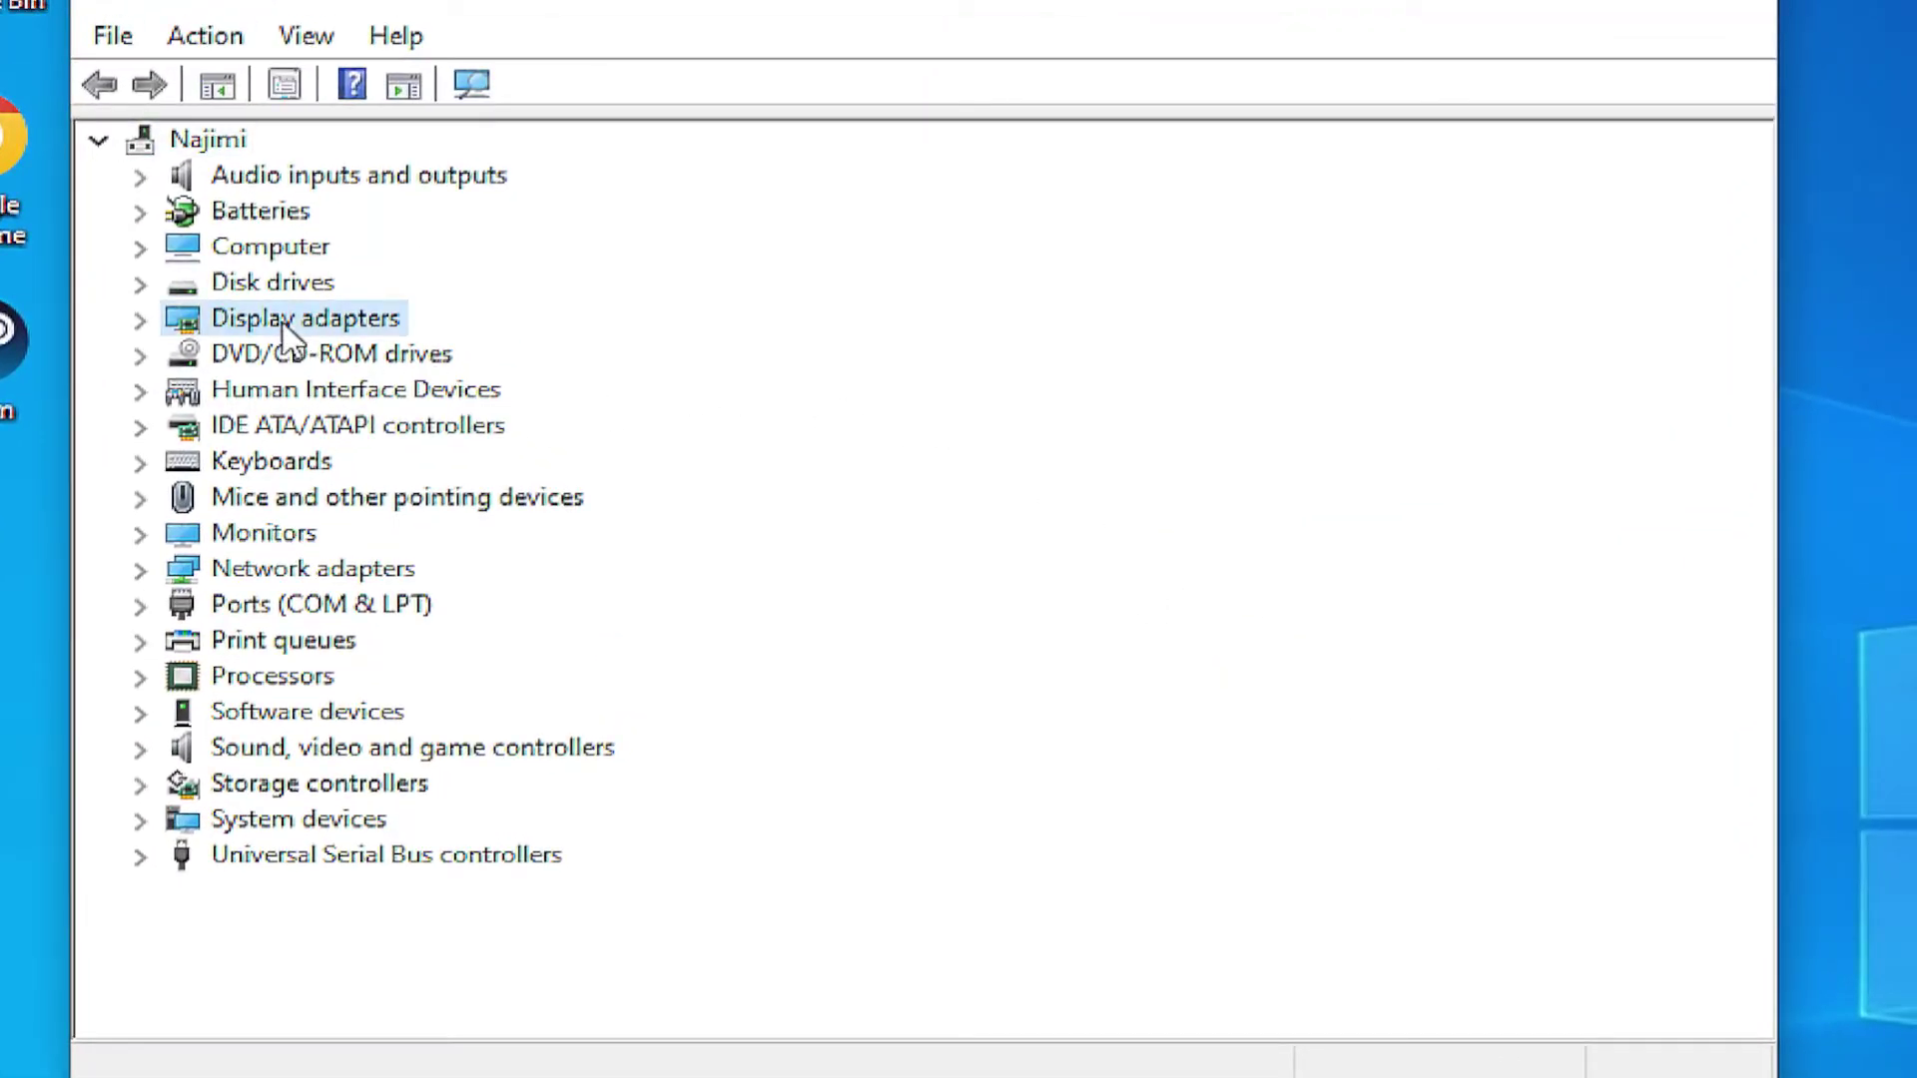
click(141, 320)
click(333, 366)
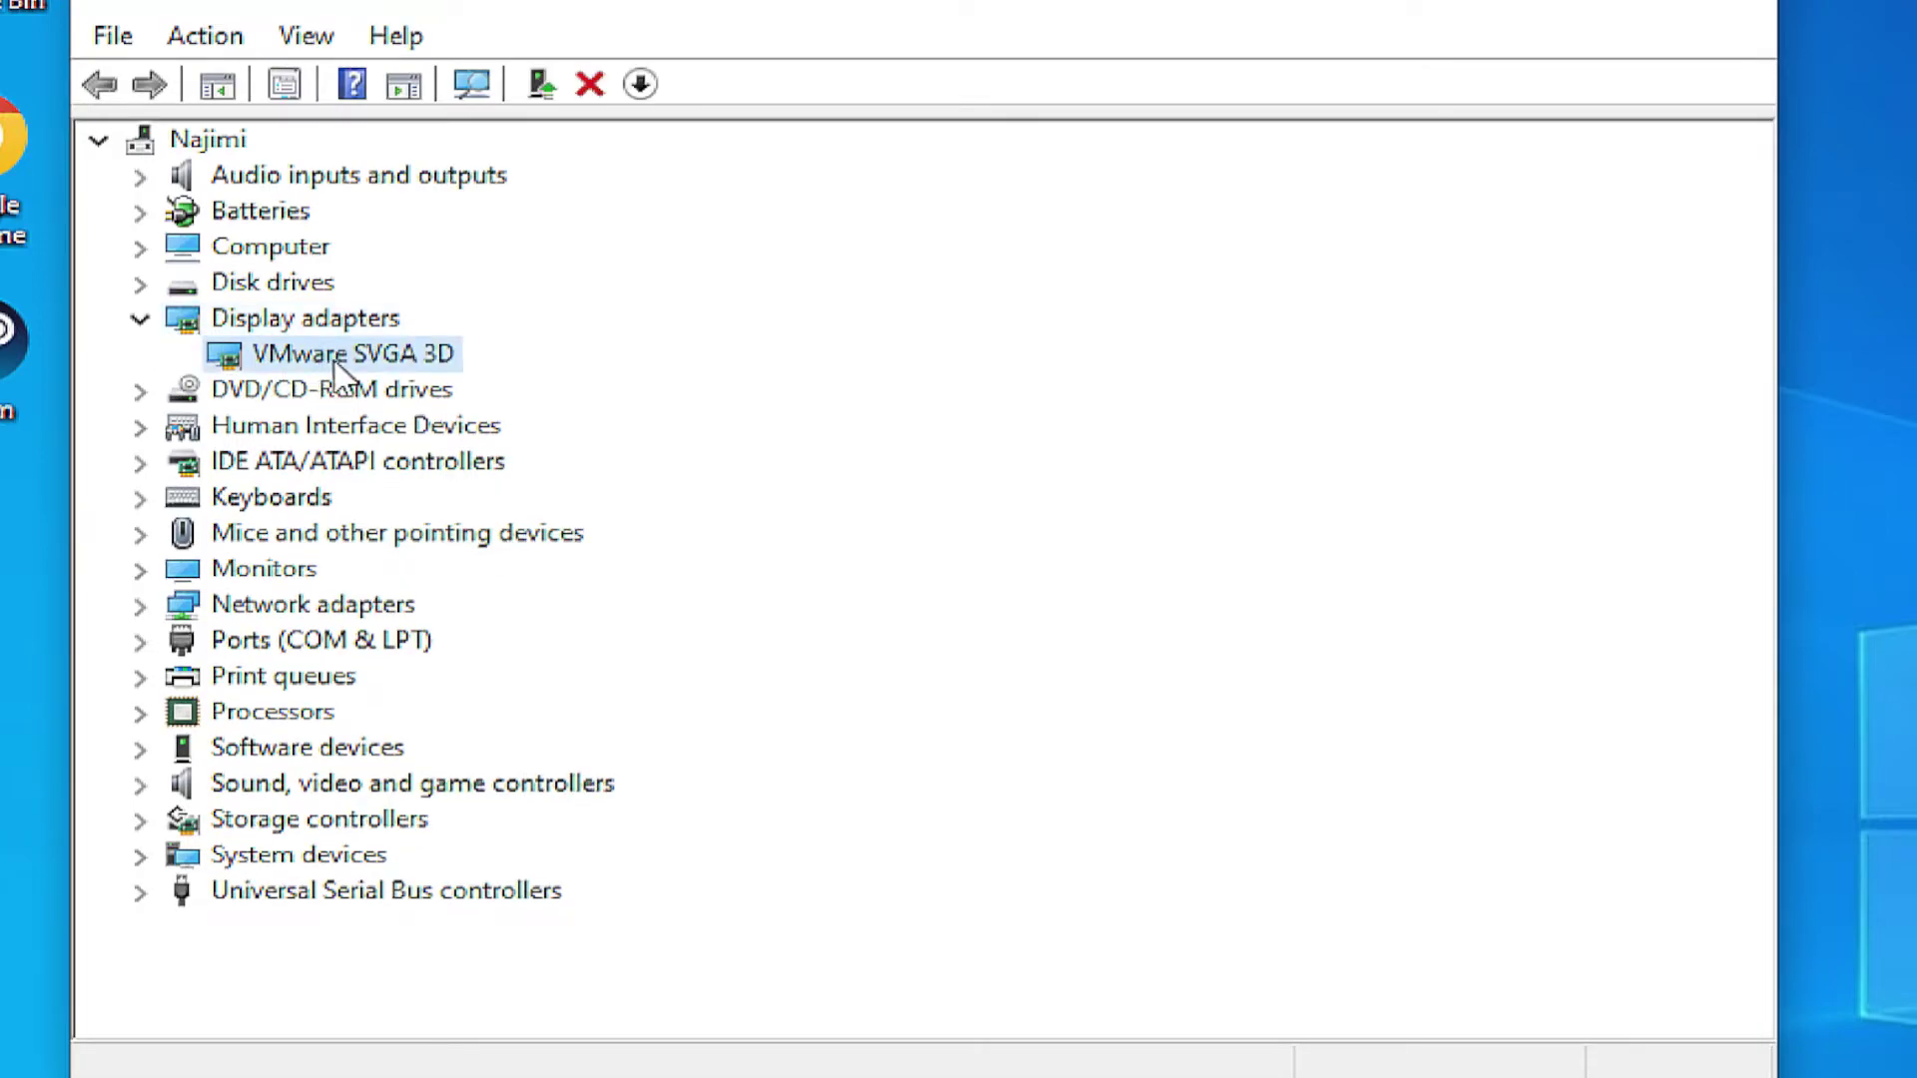
right_click(337, 365)
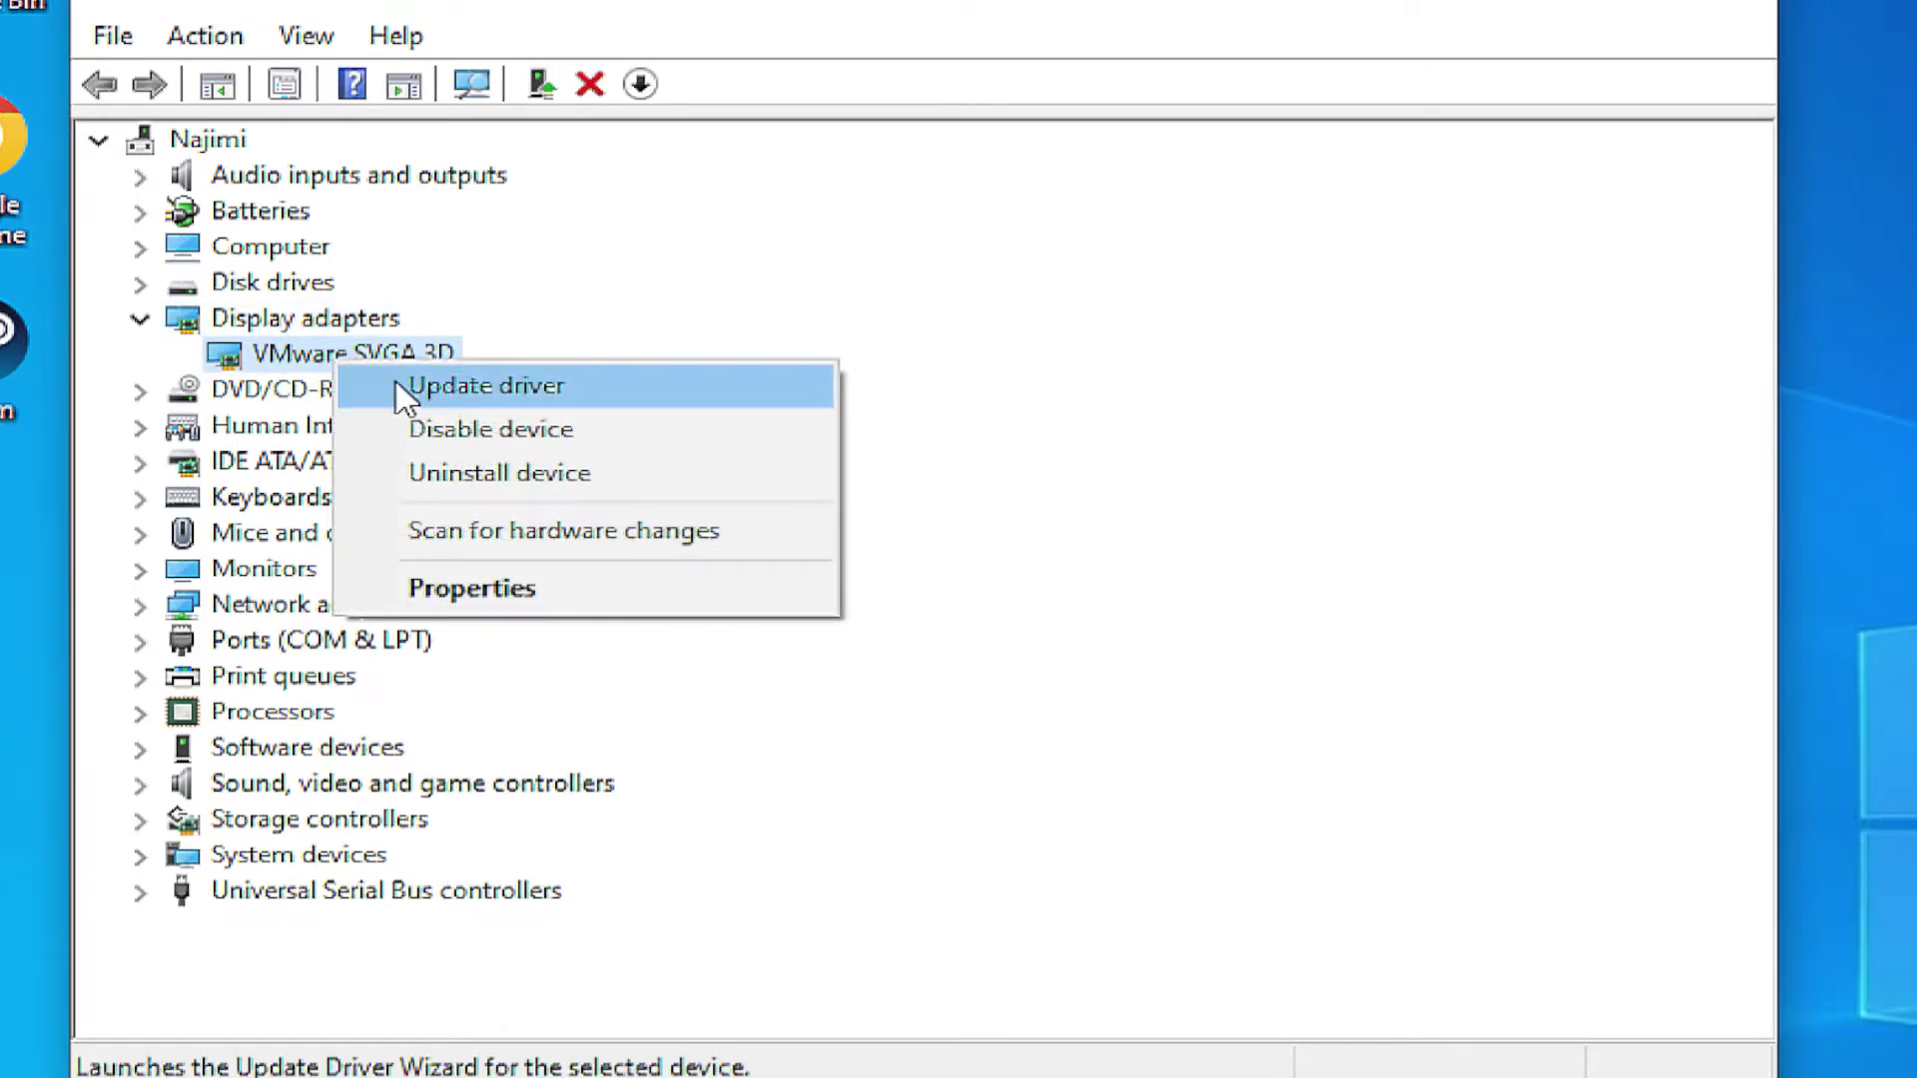
click(398, 387)
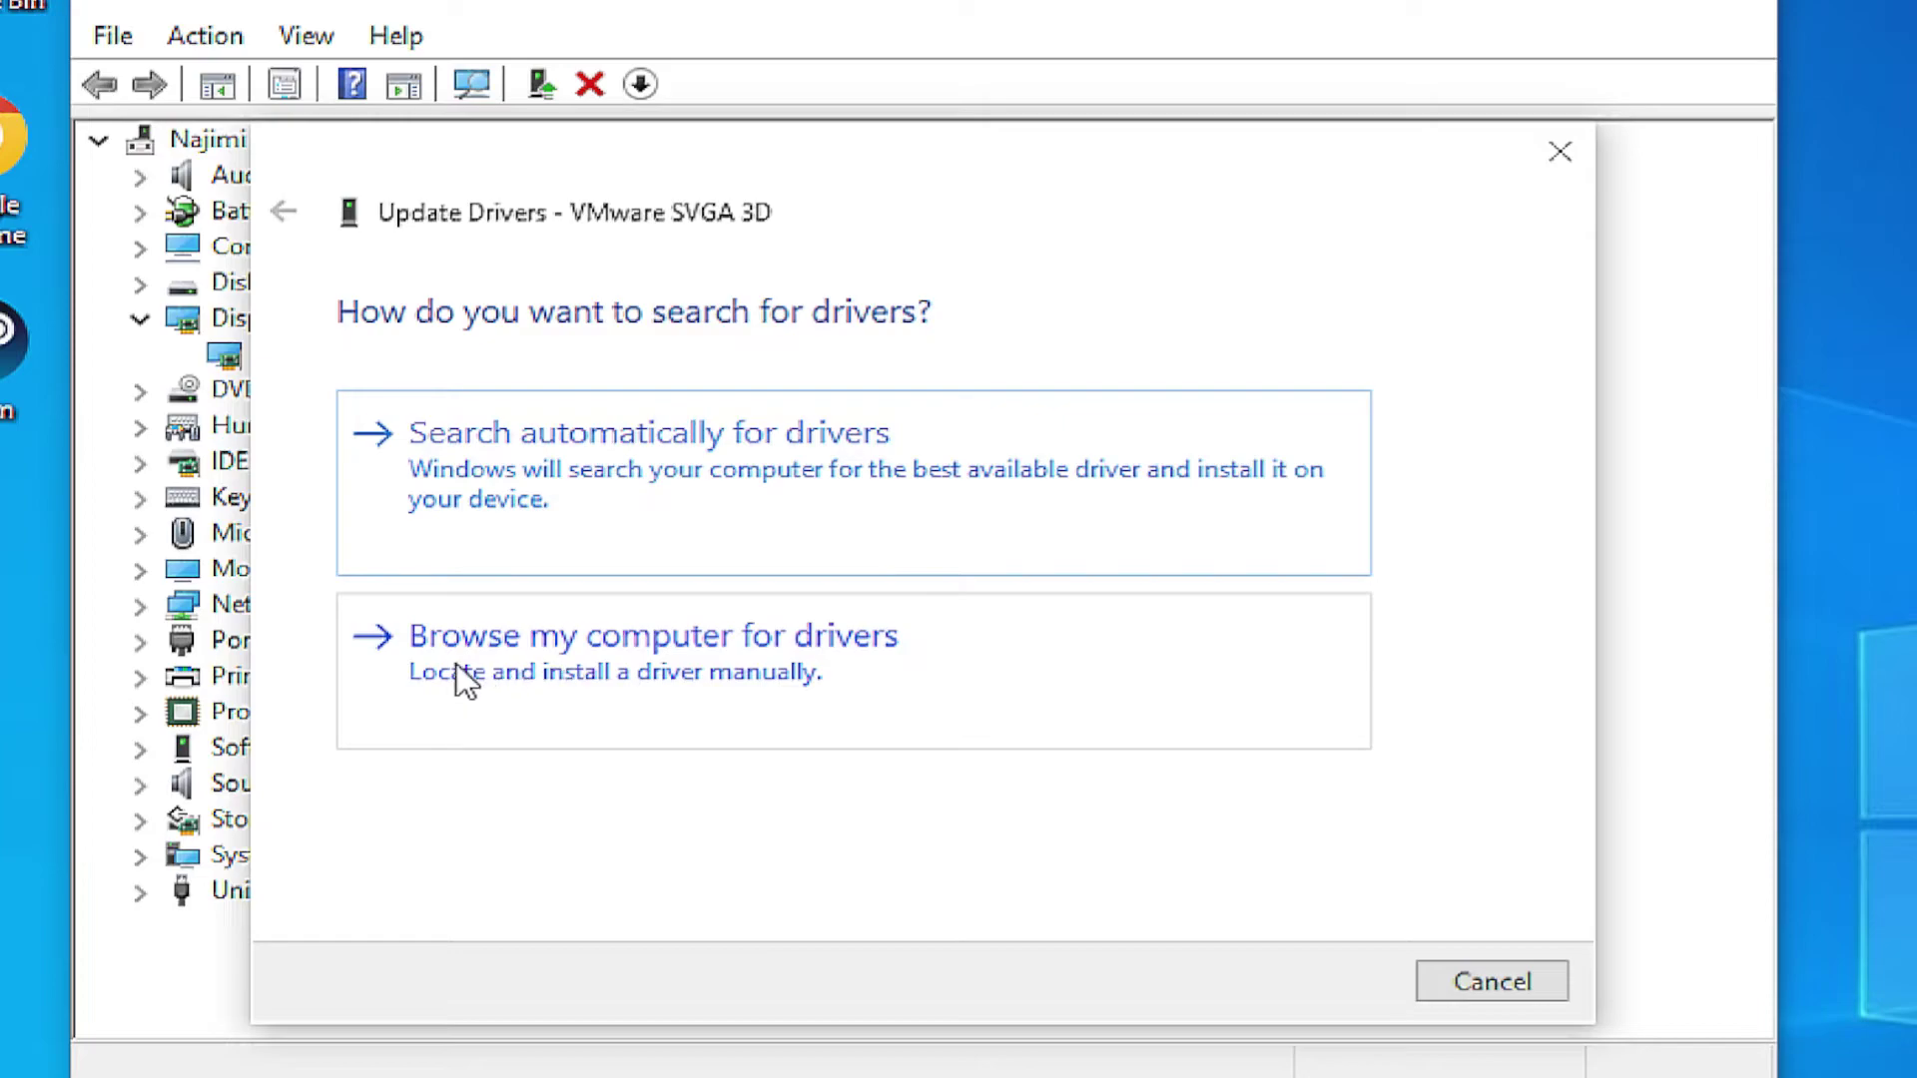
click(544, 661)
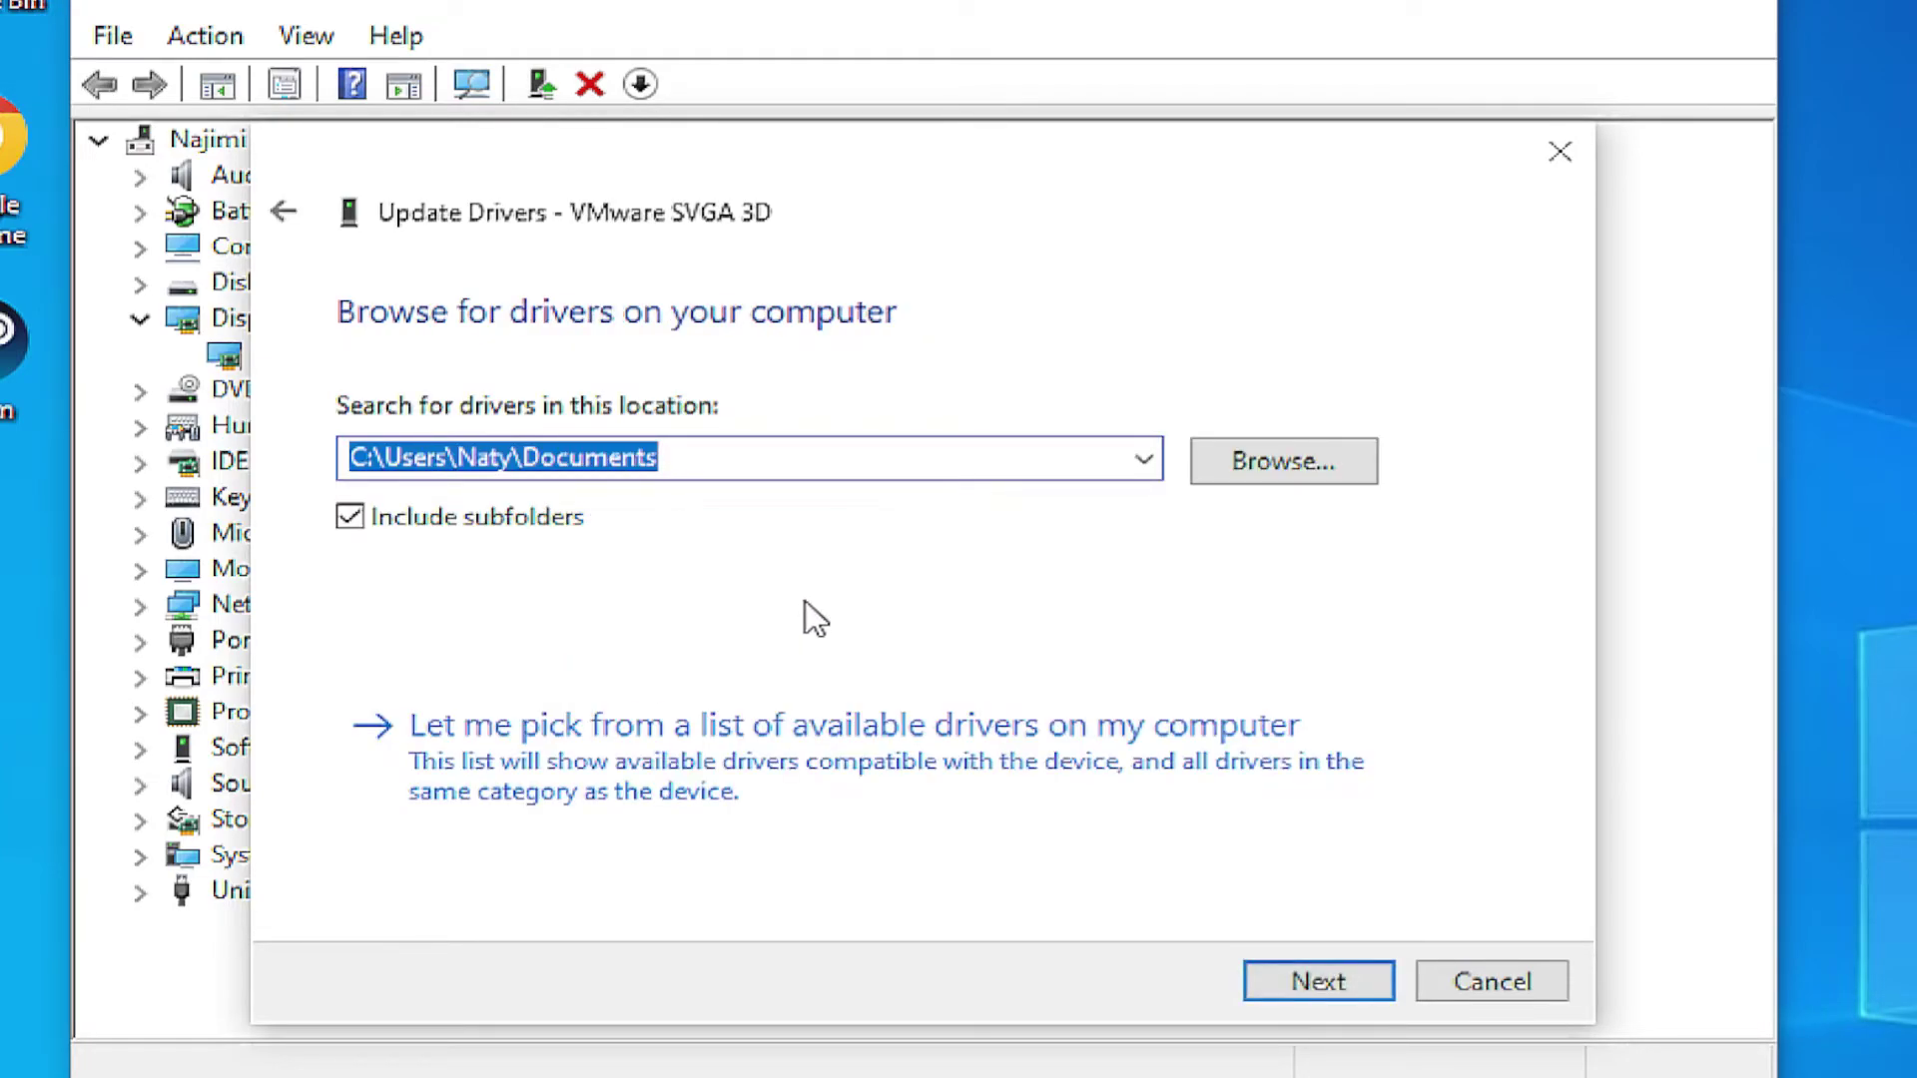
click(658, 766)
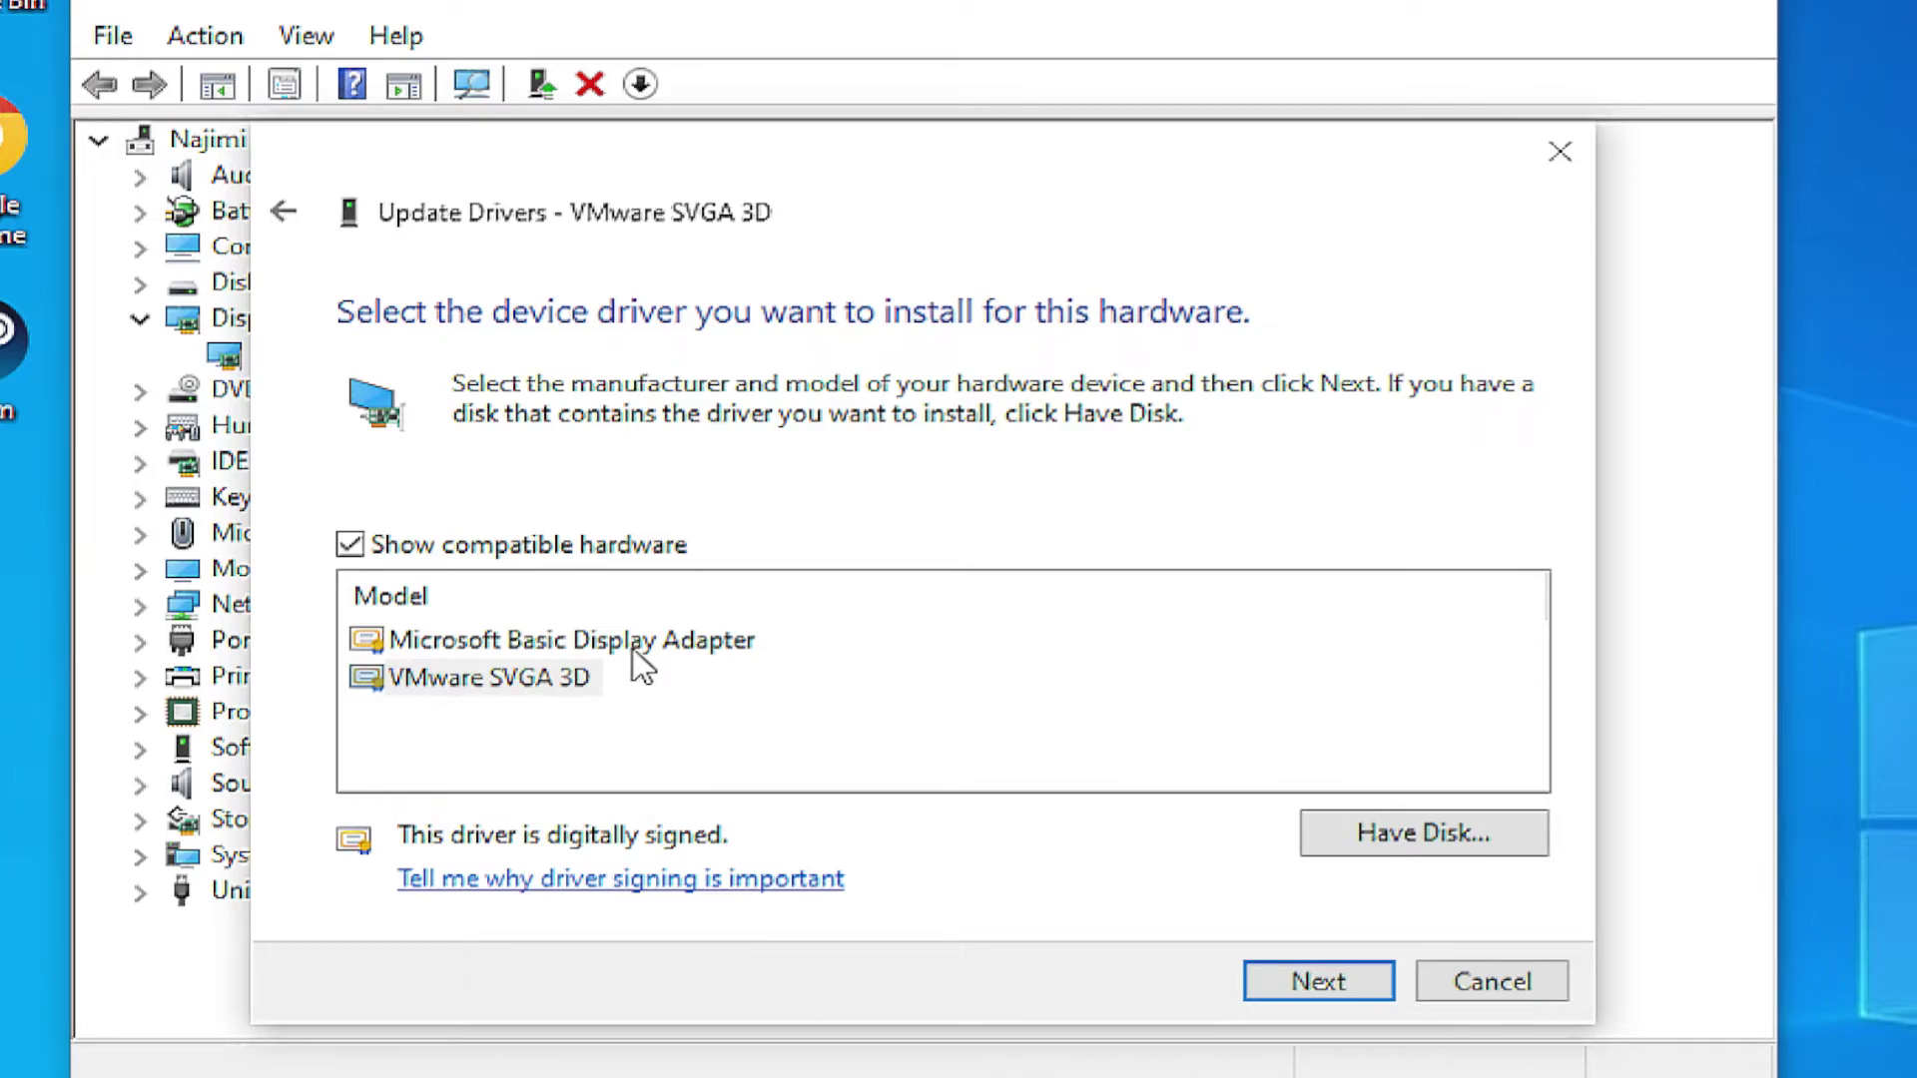
click(633, 647)
click(1320, 983)
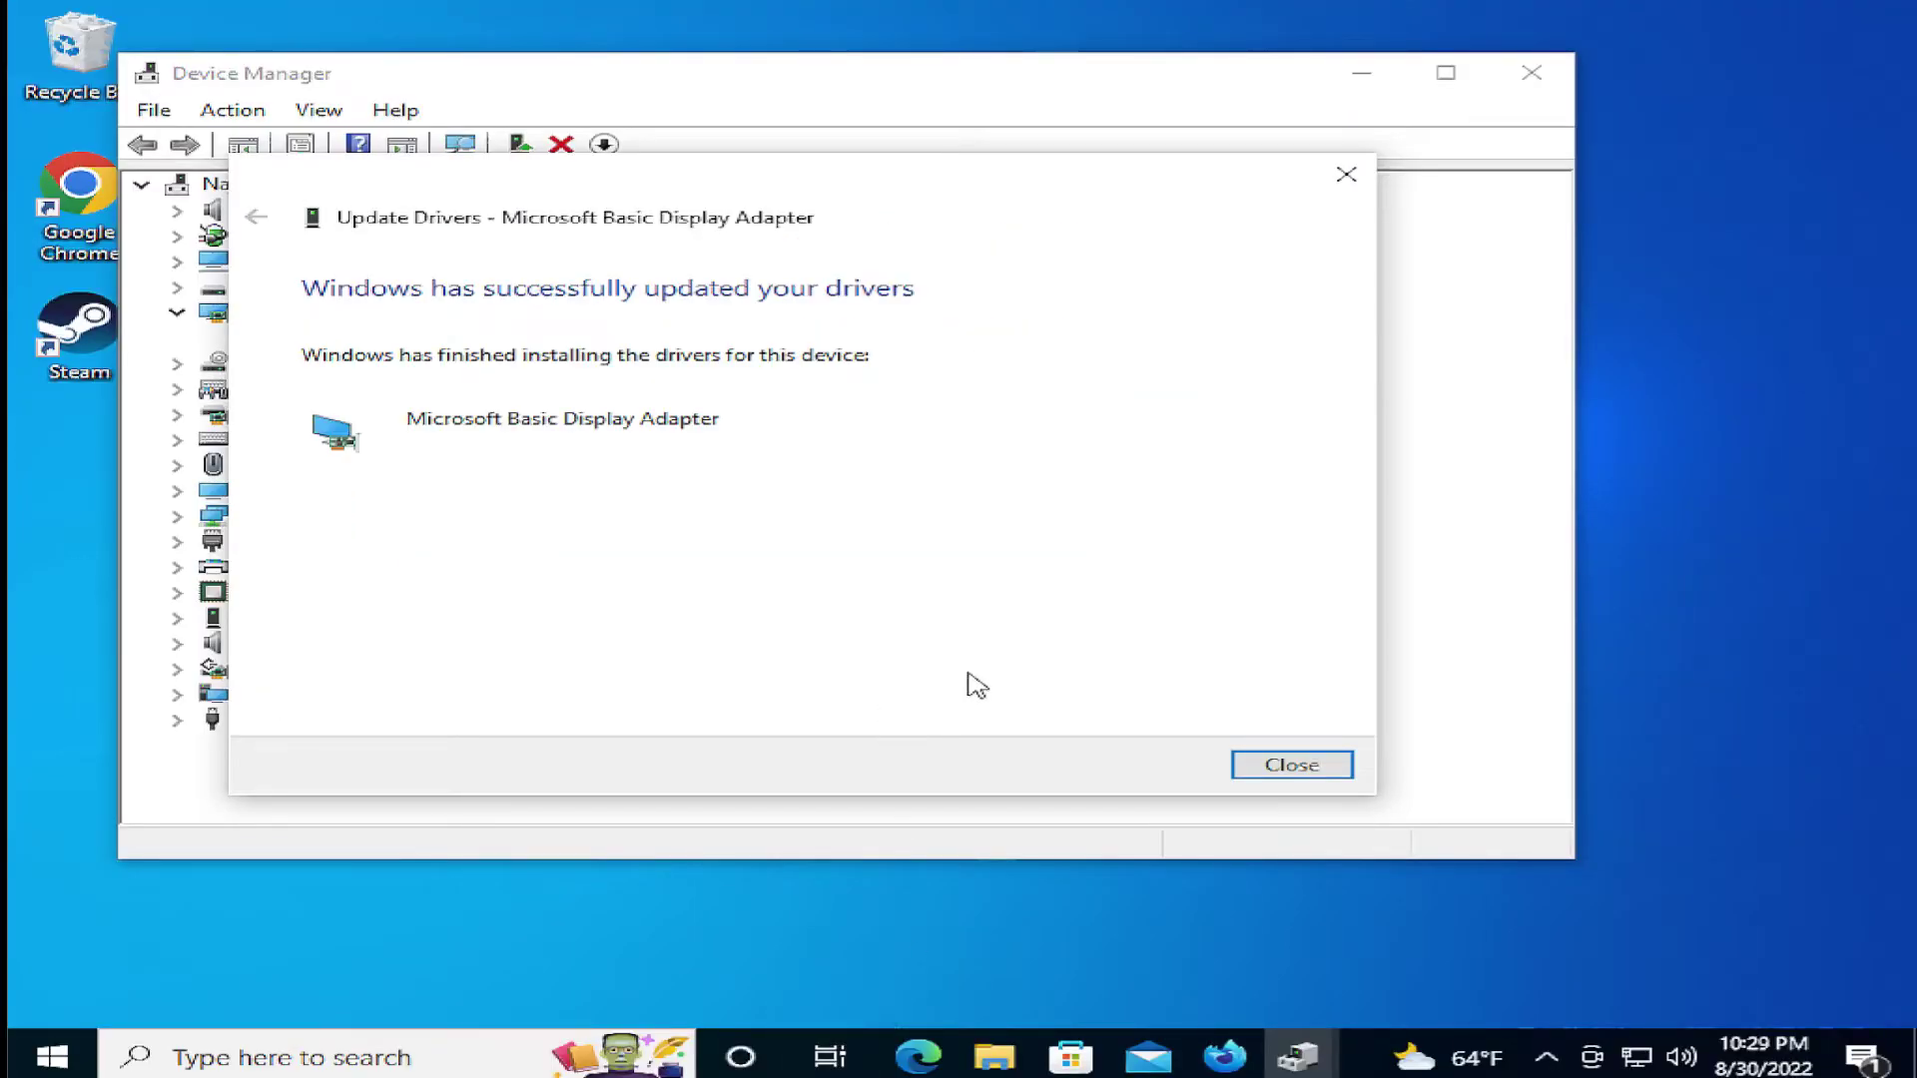
Step: Close the update wizard and Device Manager, then restart the PC
click(1299, 772)
click(1532, 74)
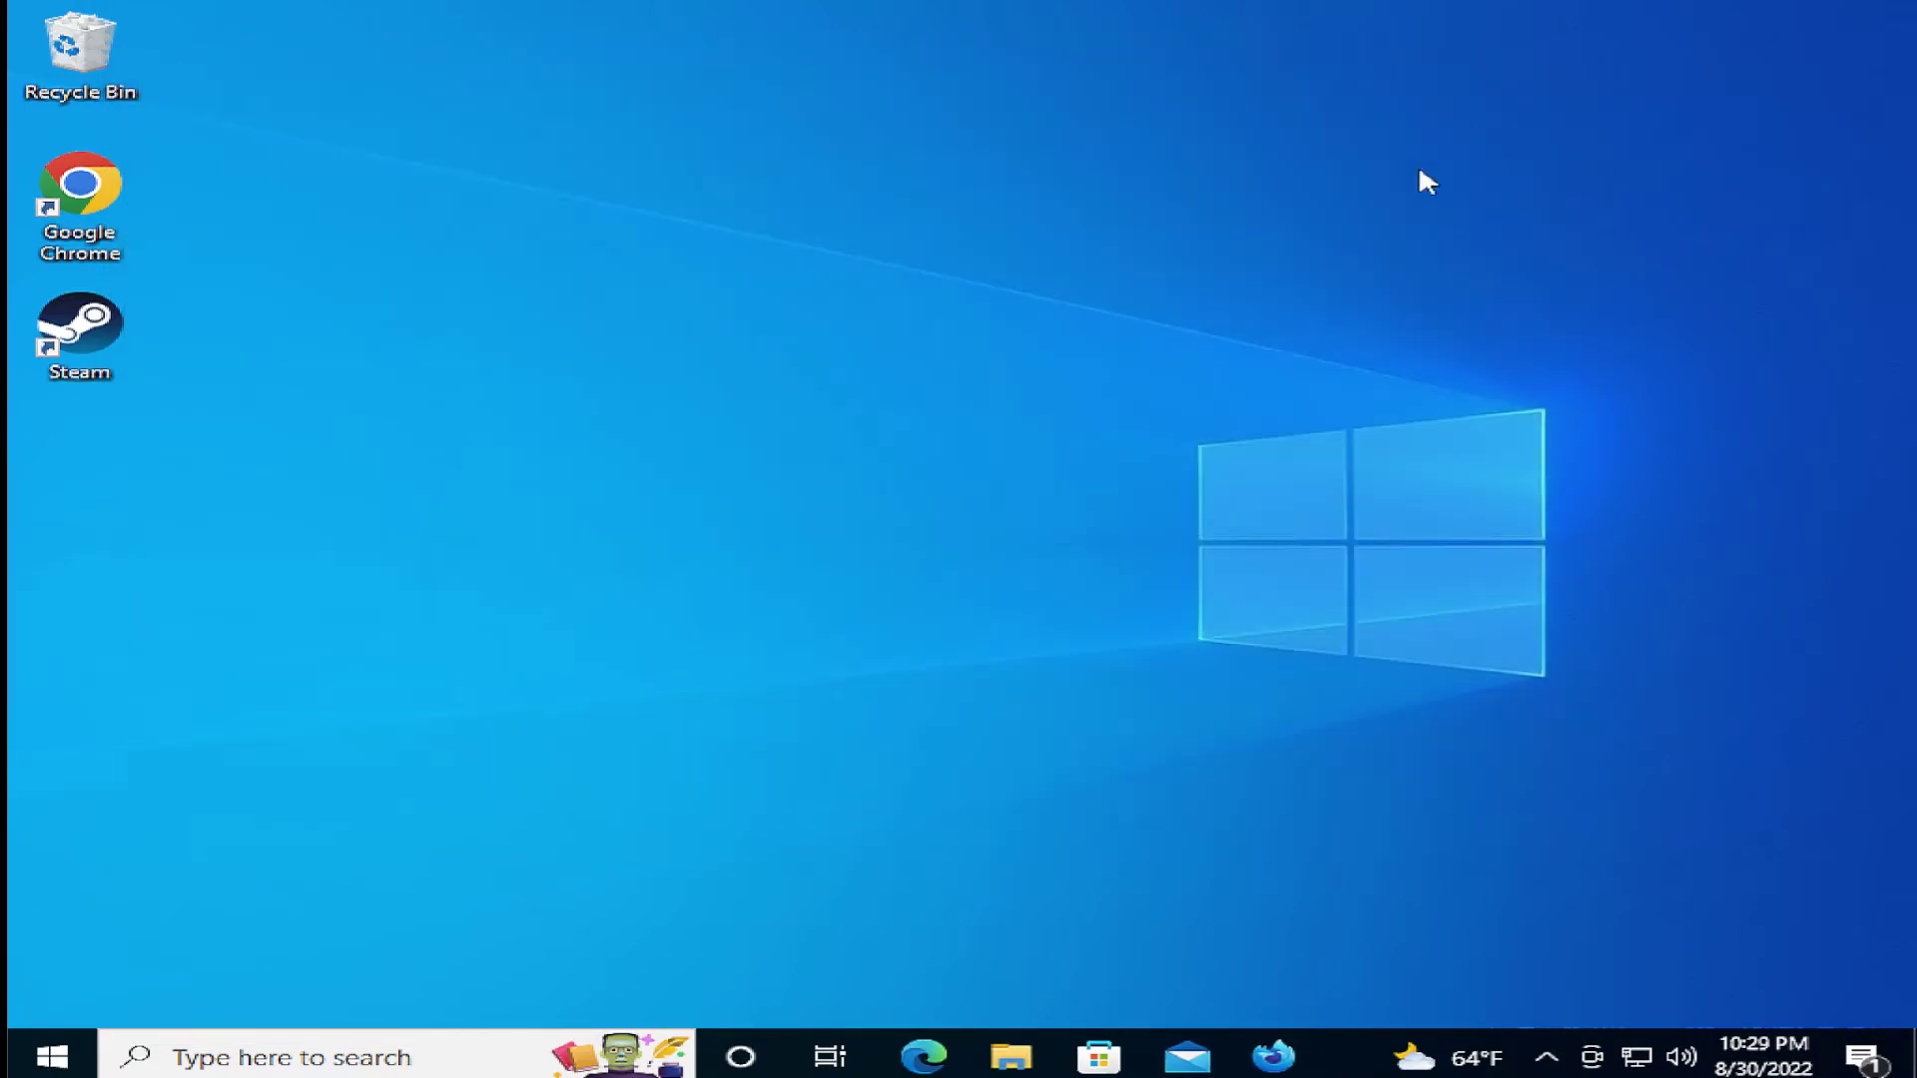
click(42, 1067)
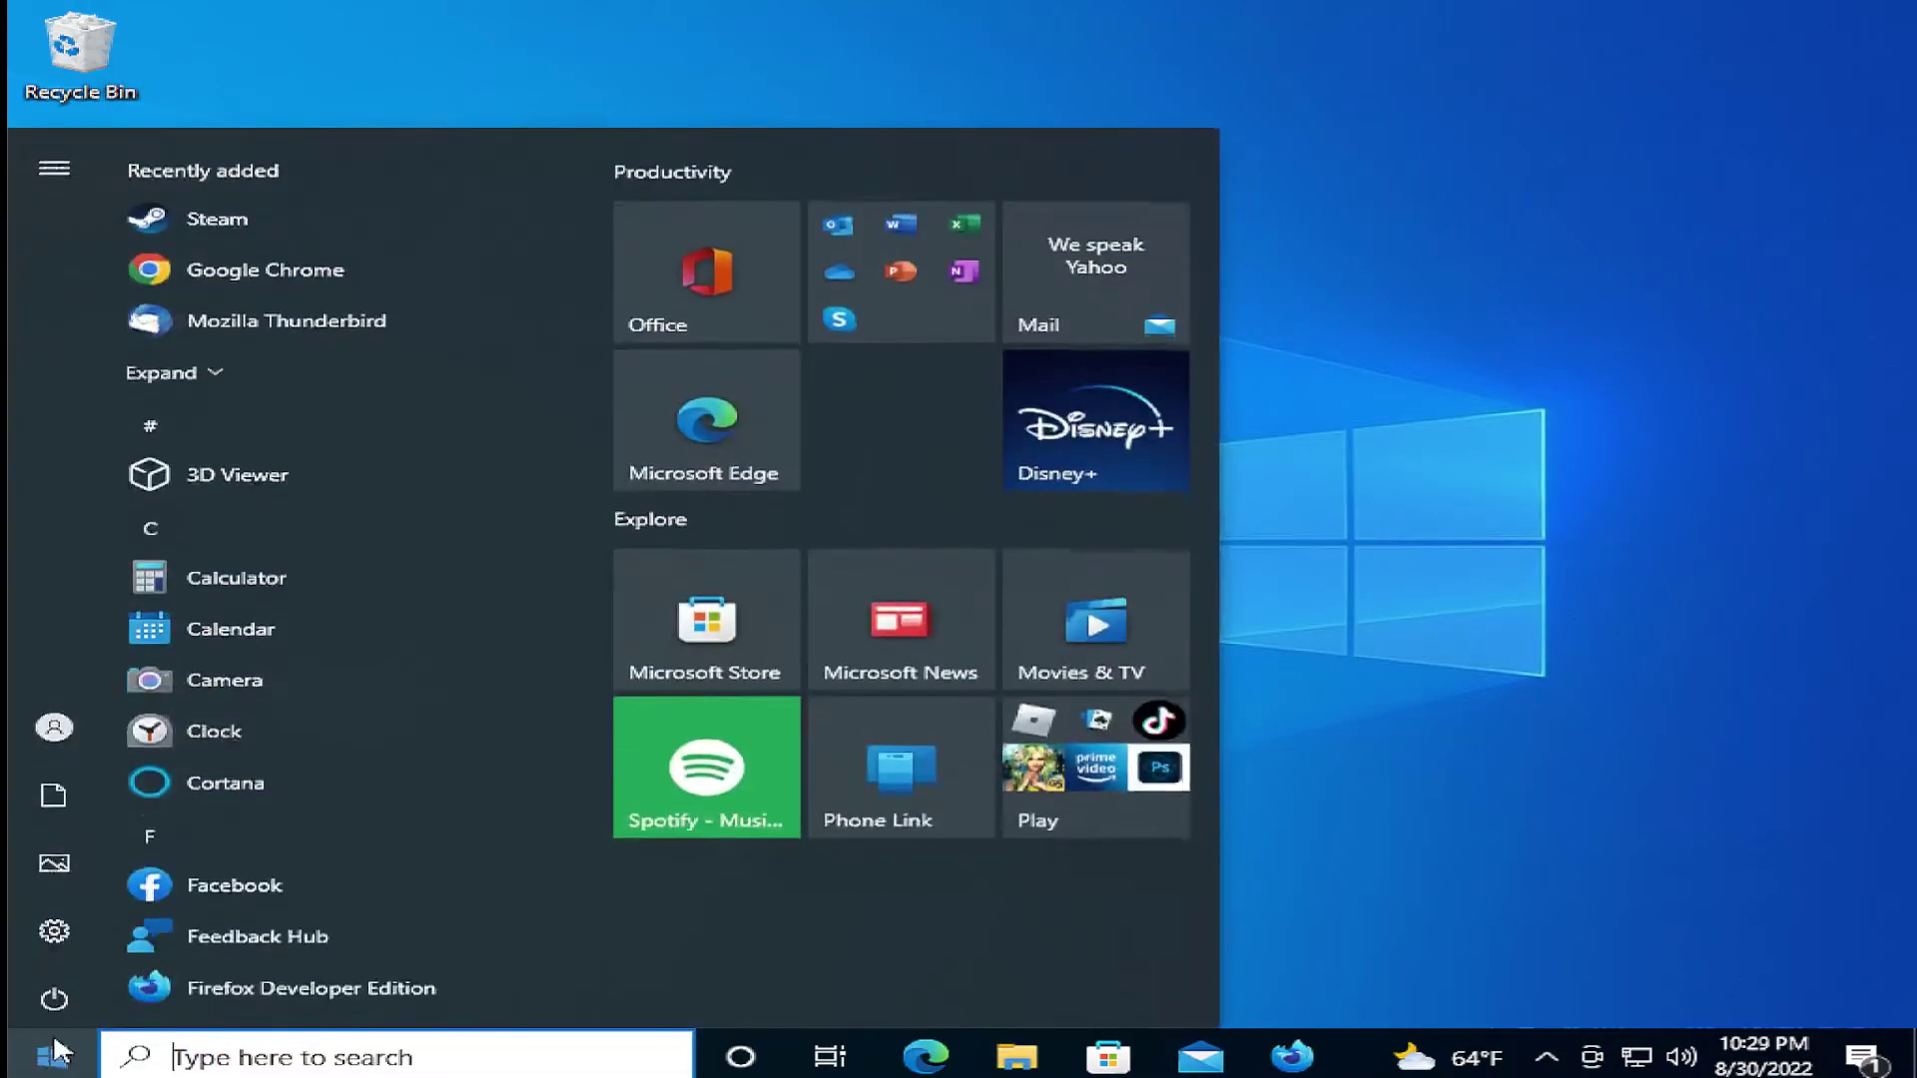
click(54, 1001)
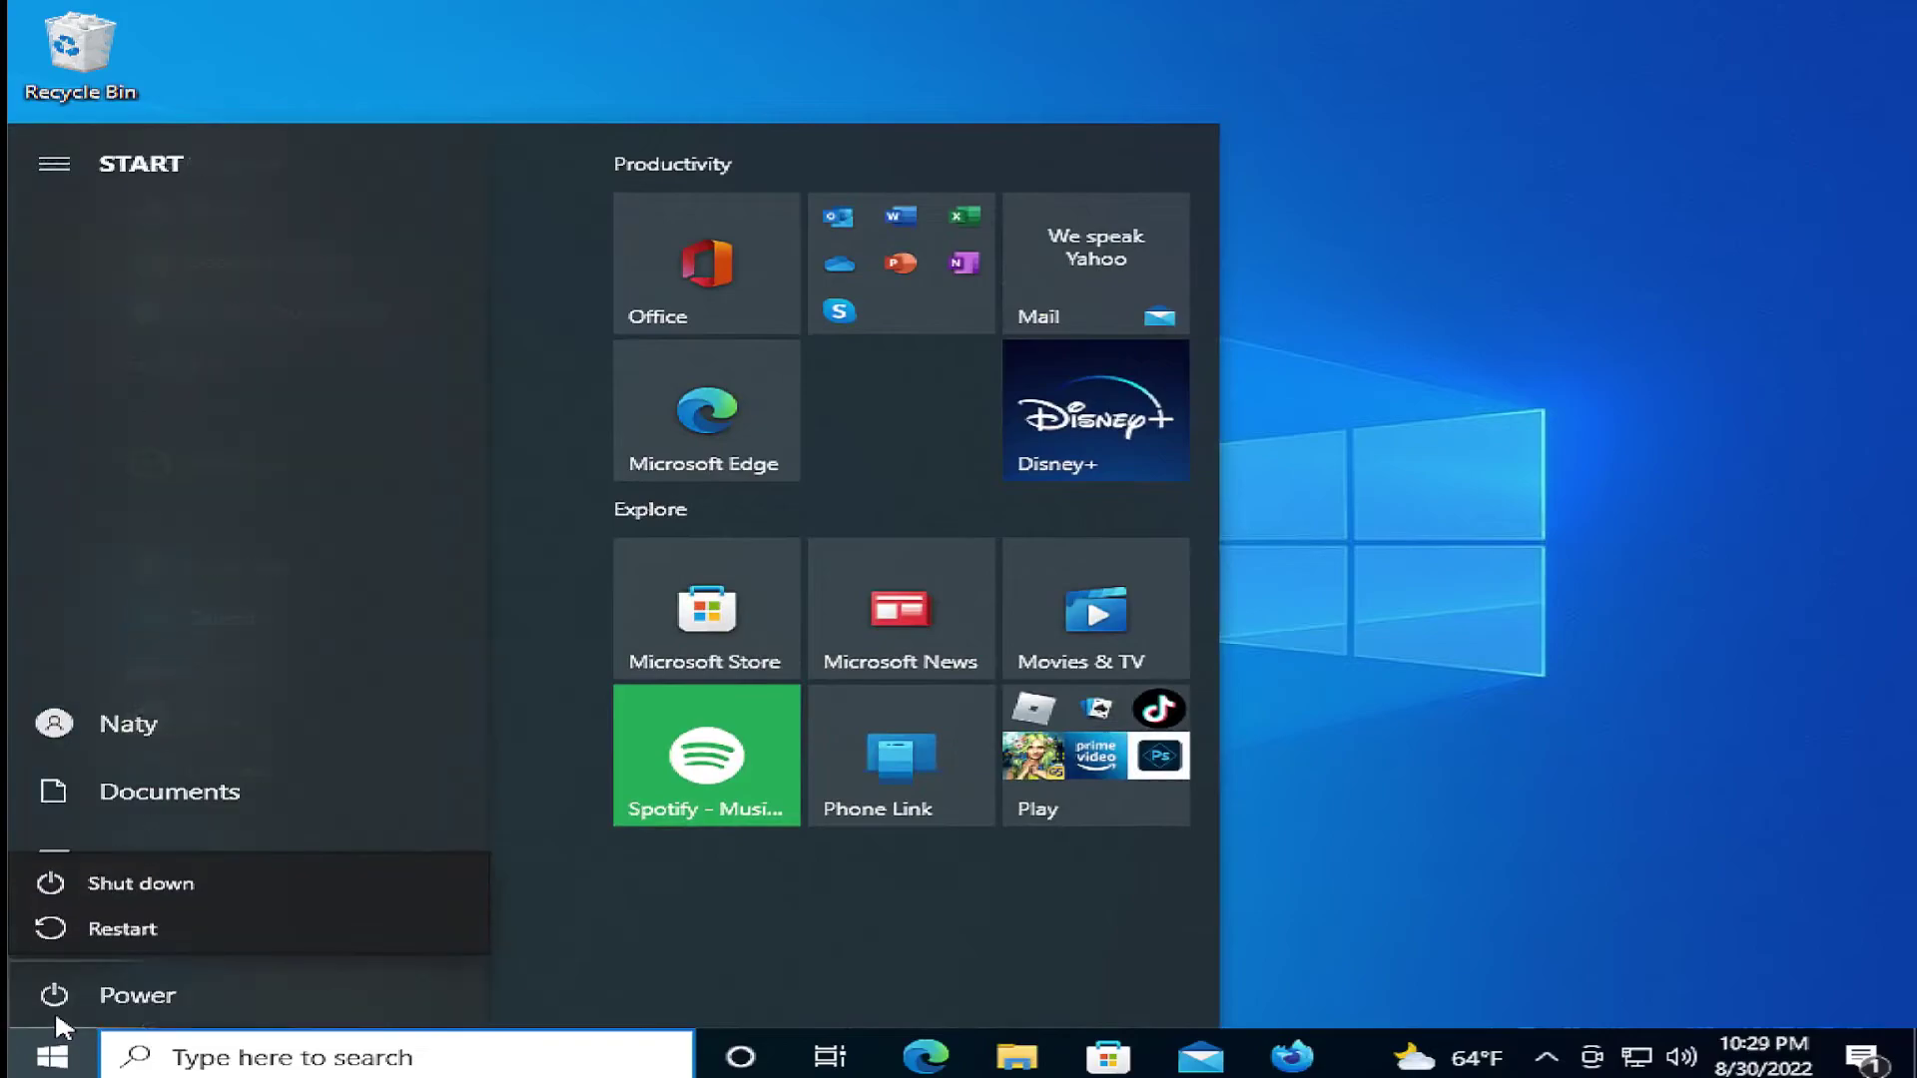
click(124, 932)
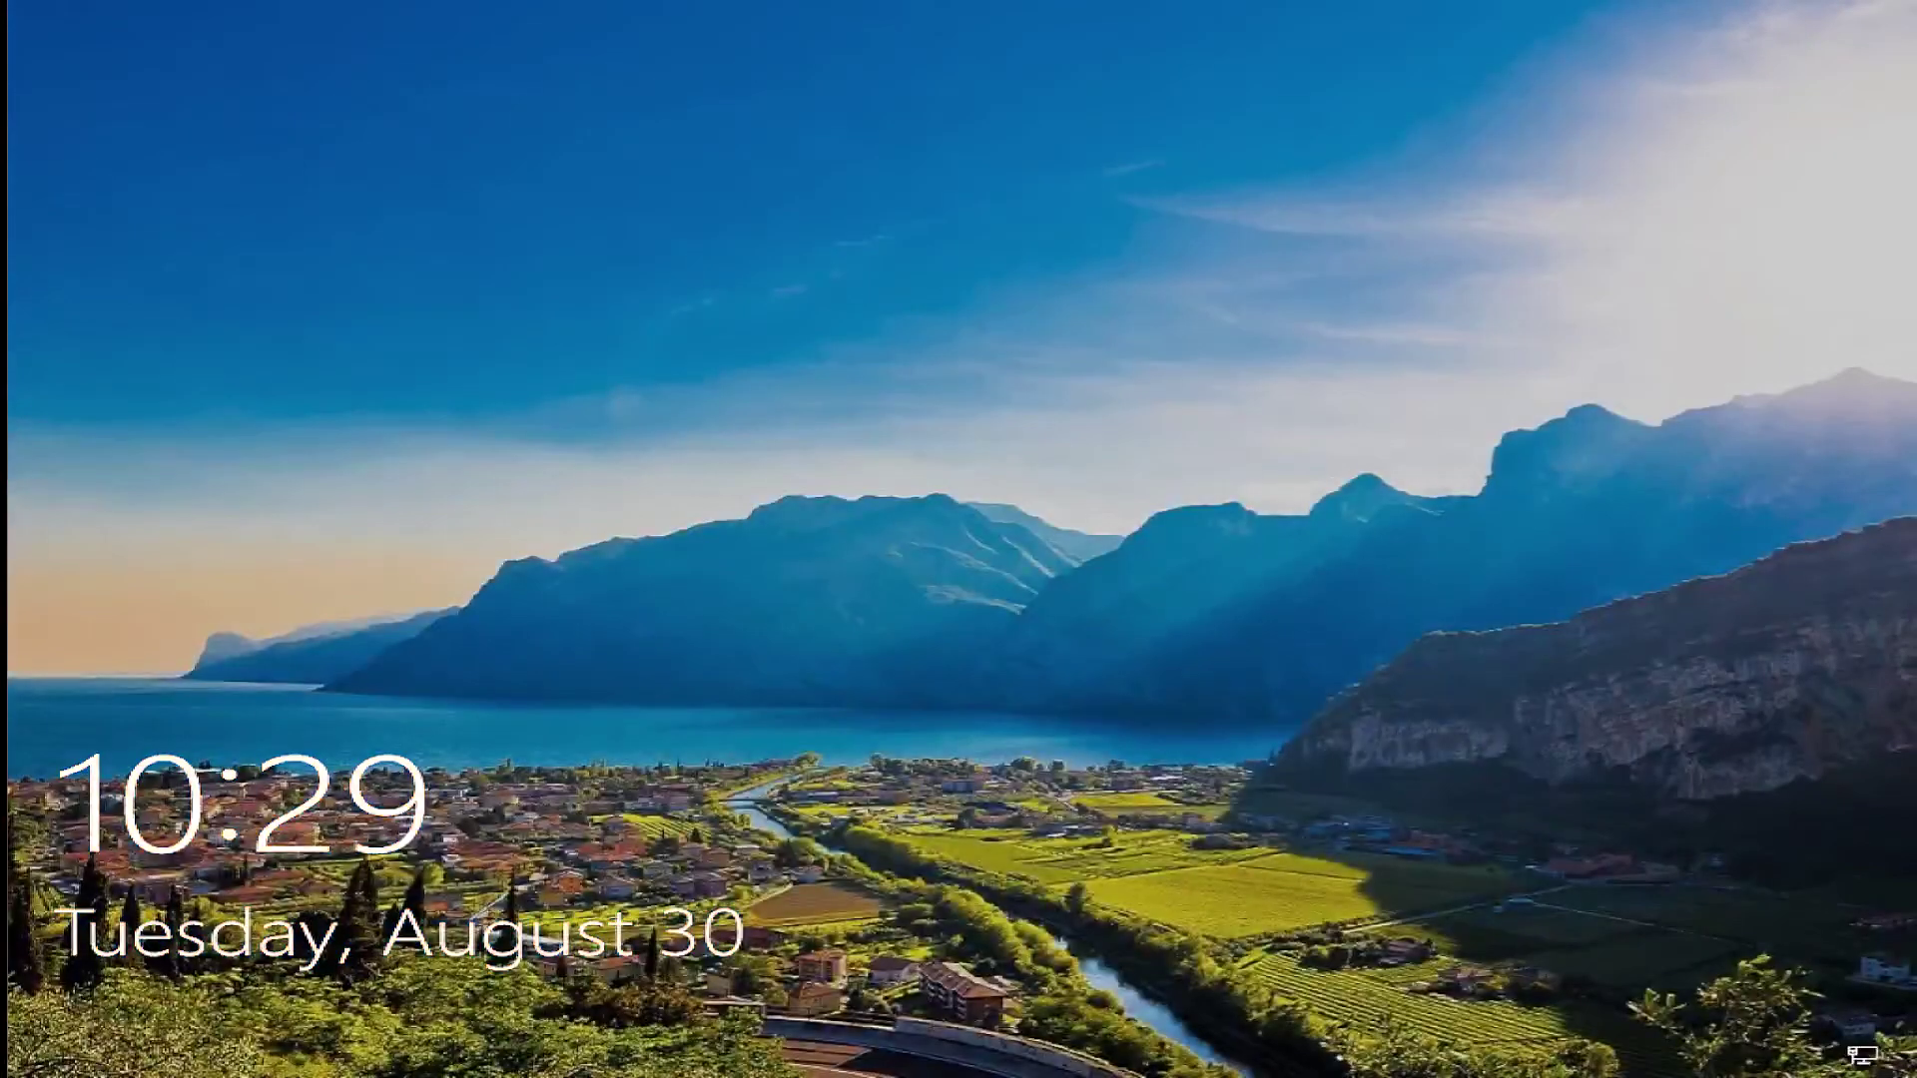
Step: Dismiss the lock screen and sign in with the account password
key(space)
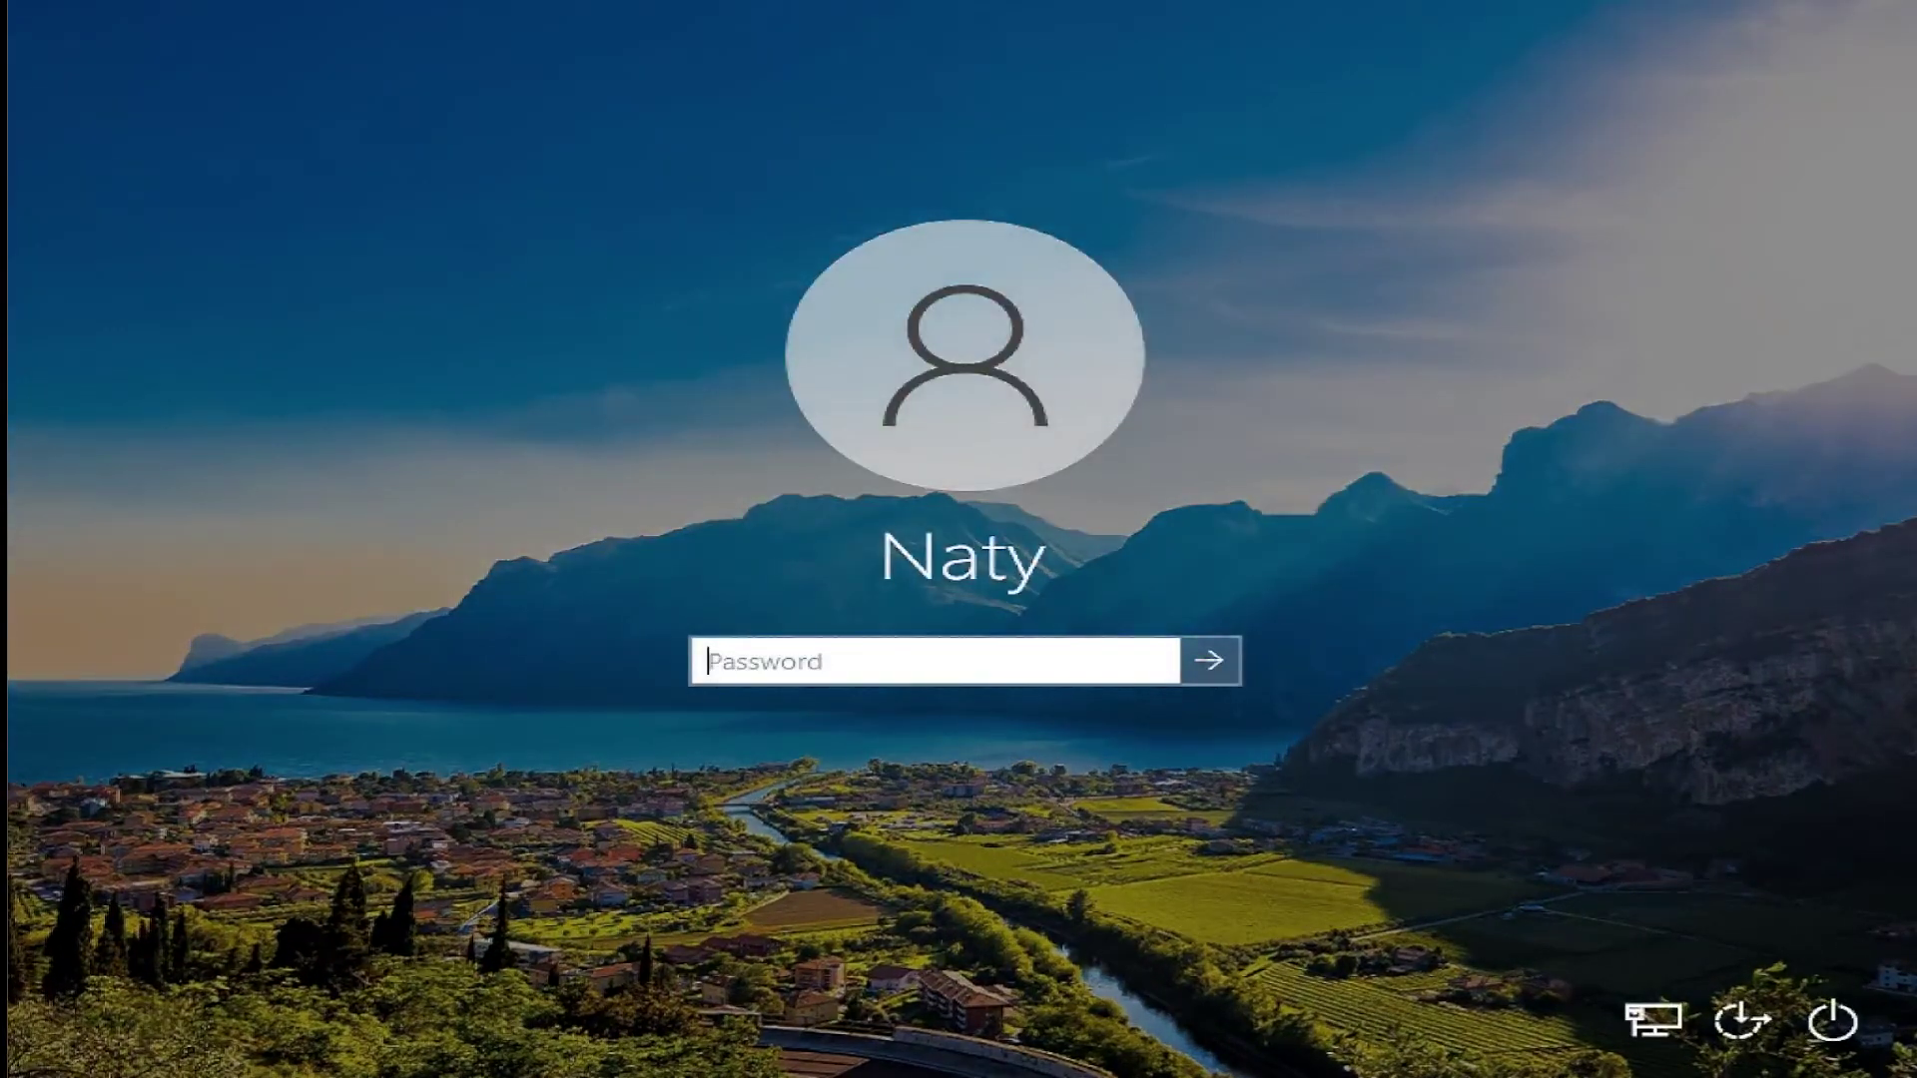
text(****)
key(Return)
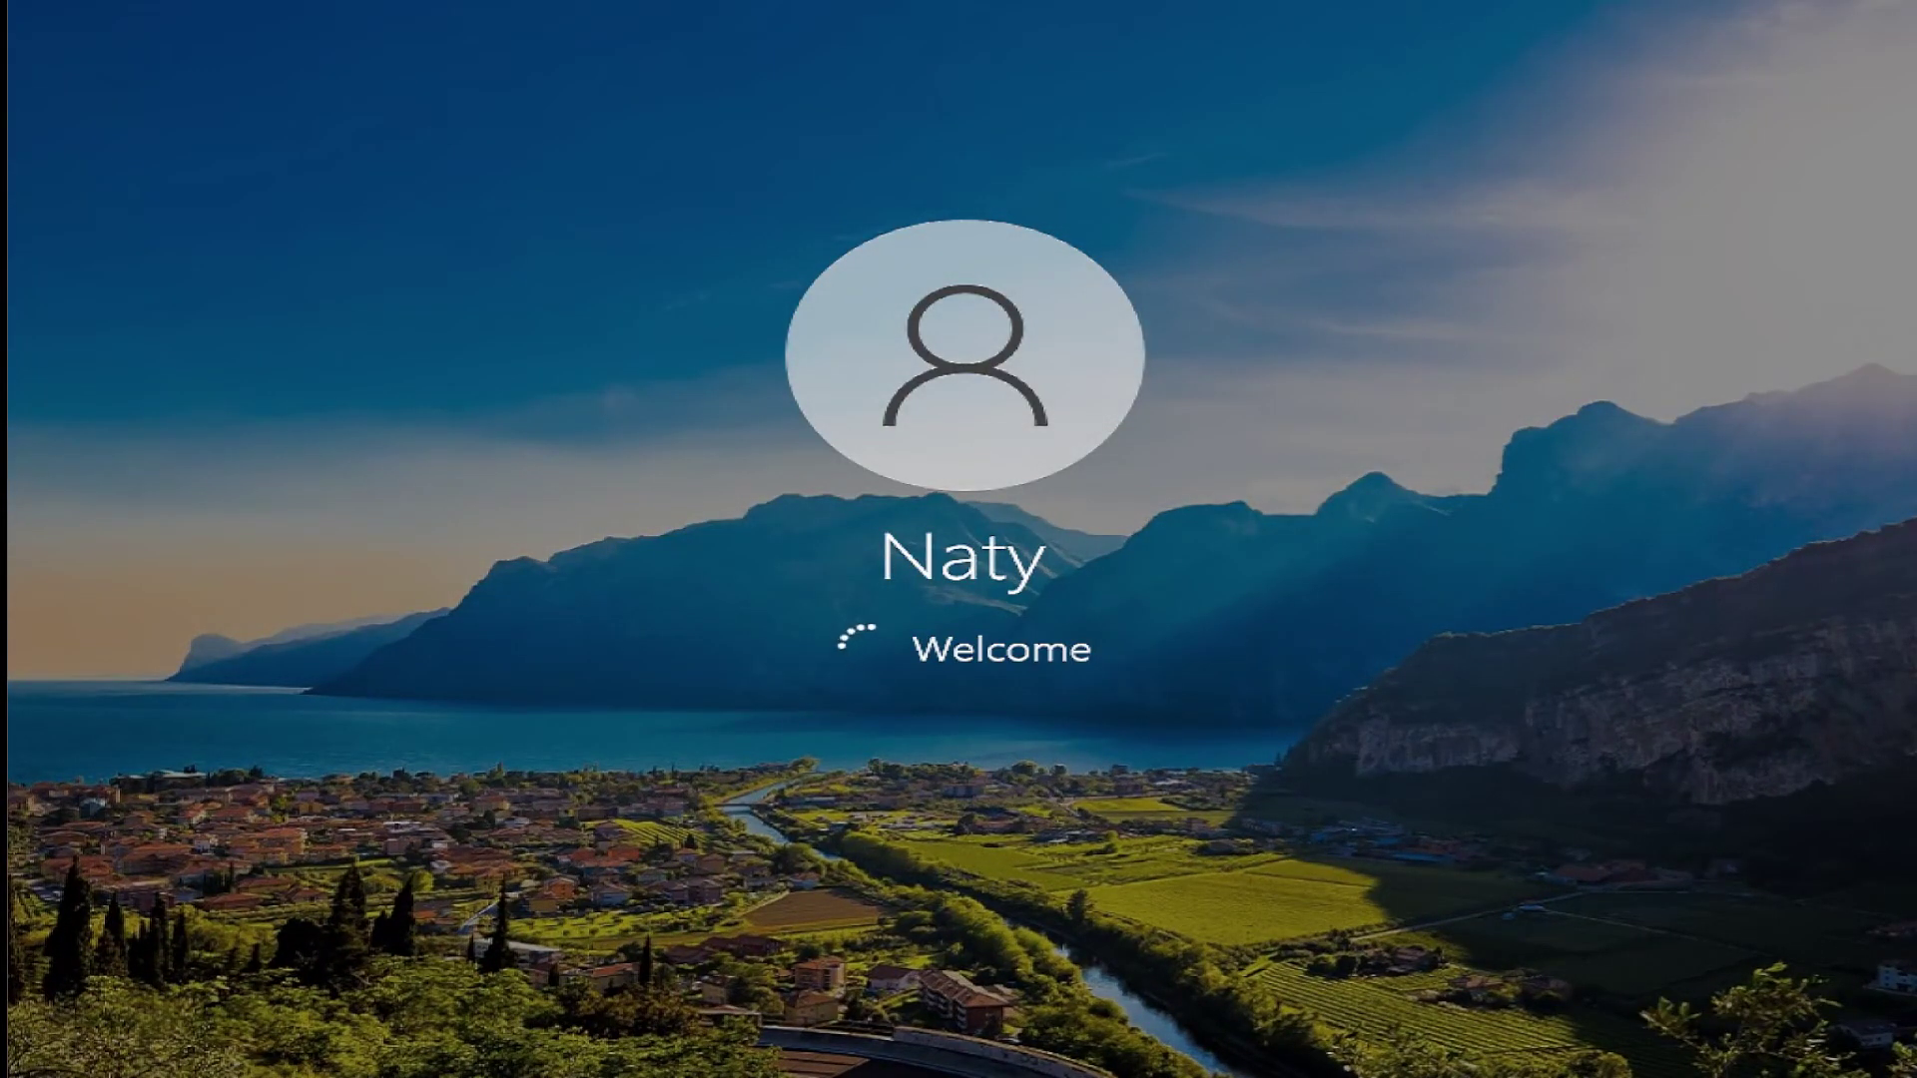